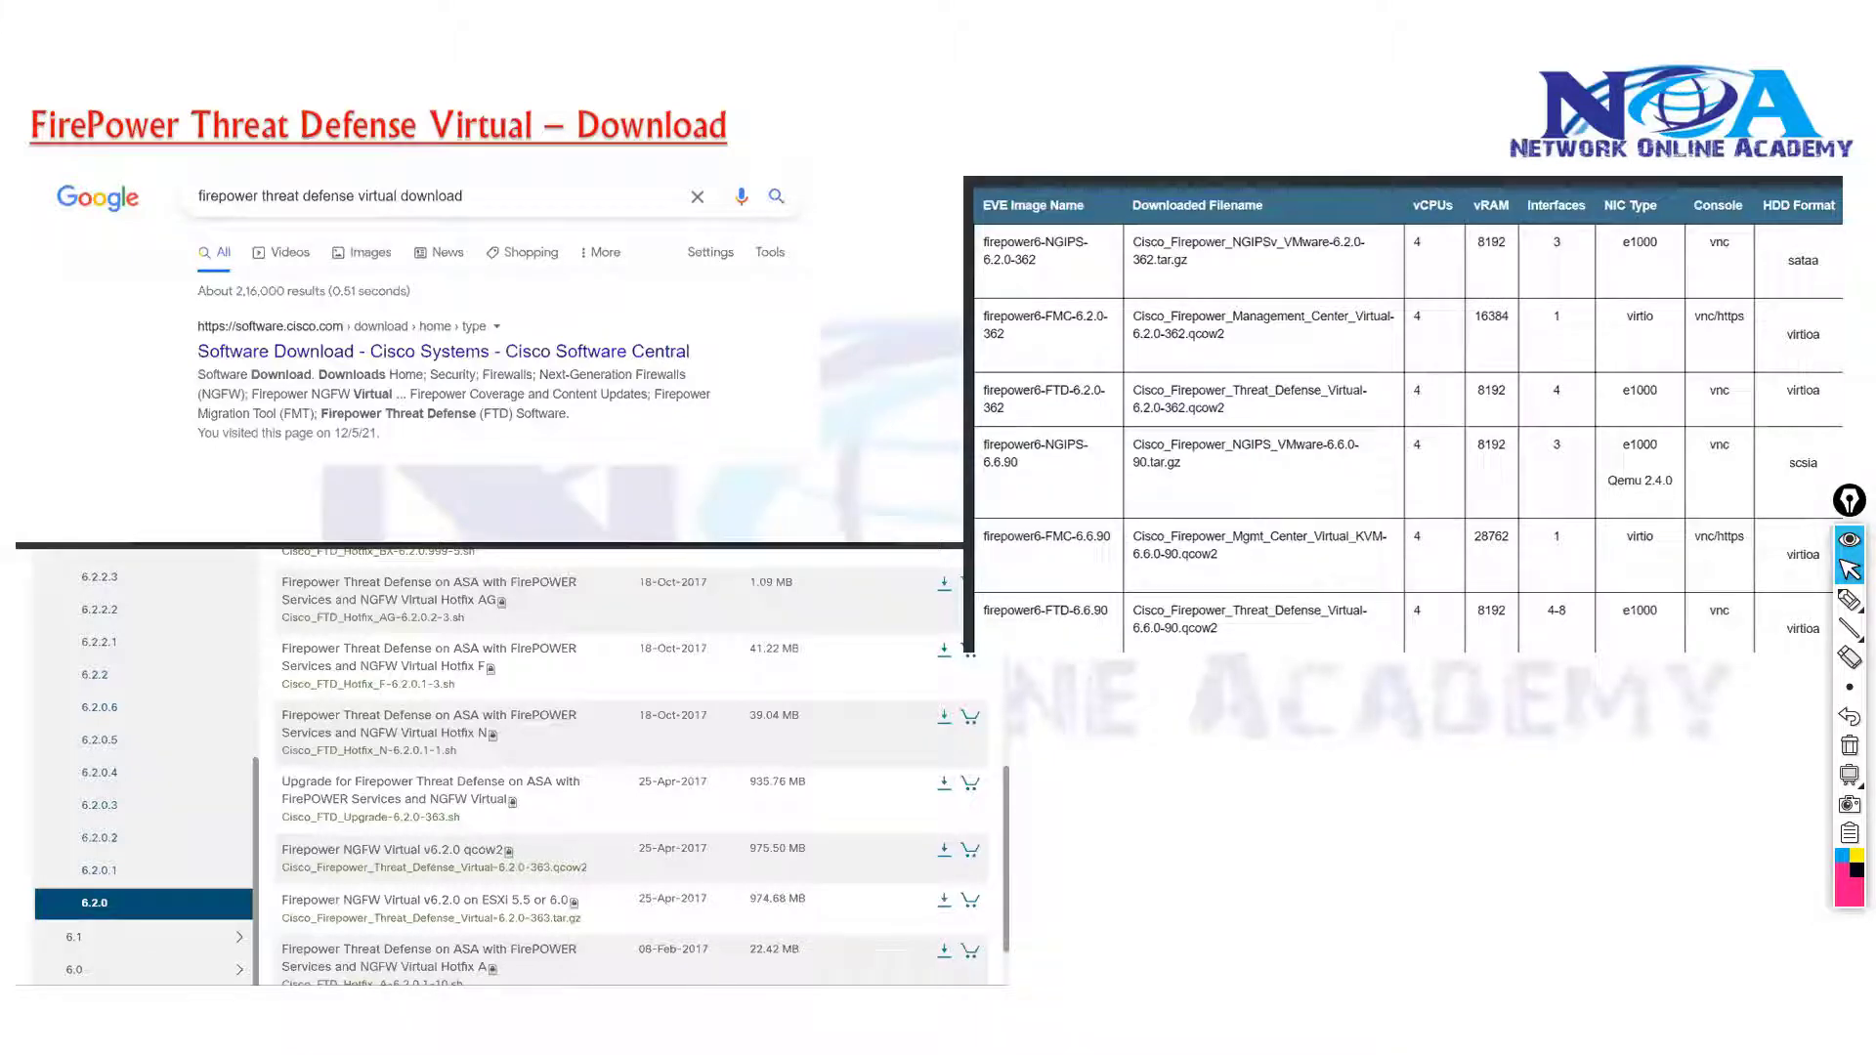
Switch from the PowerPoint download slide to Chrome's Google home page
{"action": "key", "text": "alt+Tab"}
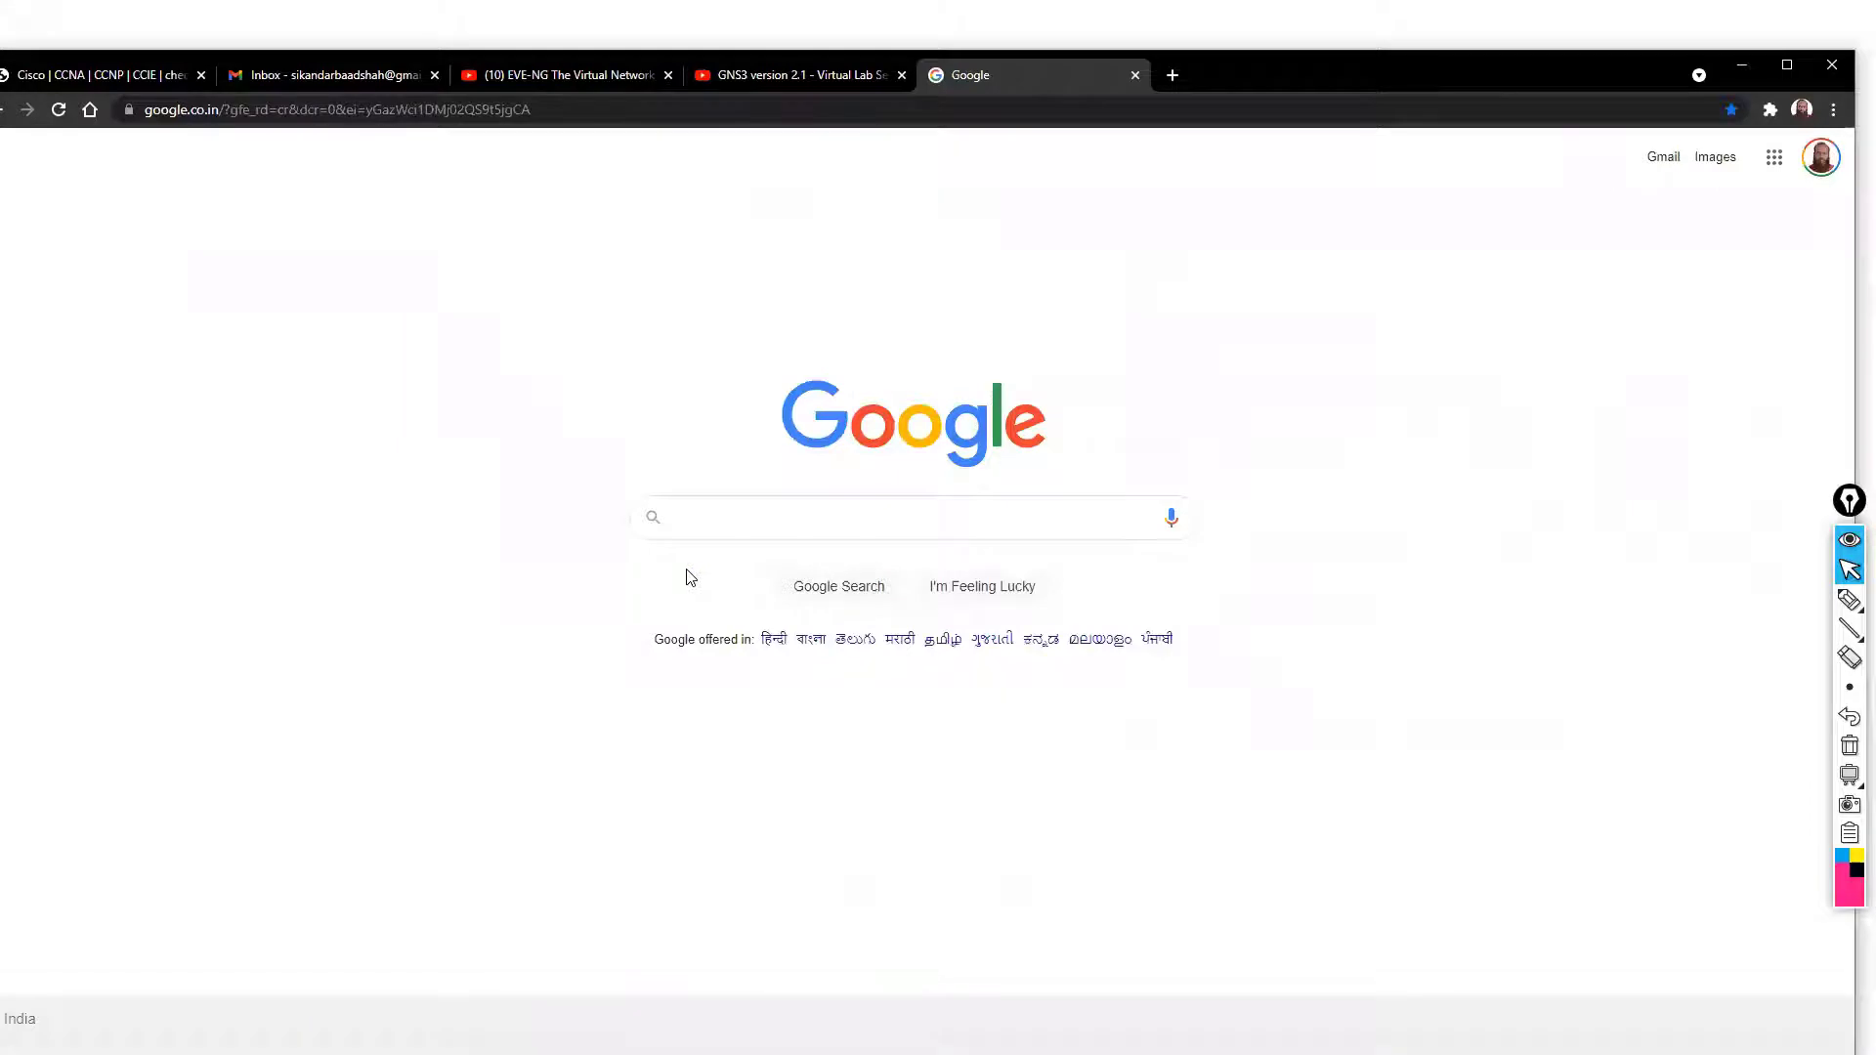
Search Google for 'cisco firepower threat defense download' using the autocomplete suggestions
{"action": "type", "text": "v"}
{"action": "key", "text": "BackSpace"}
{"action": "type", "text": "c"}
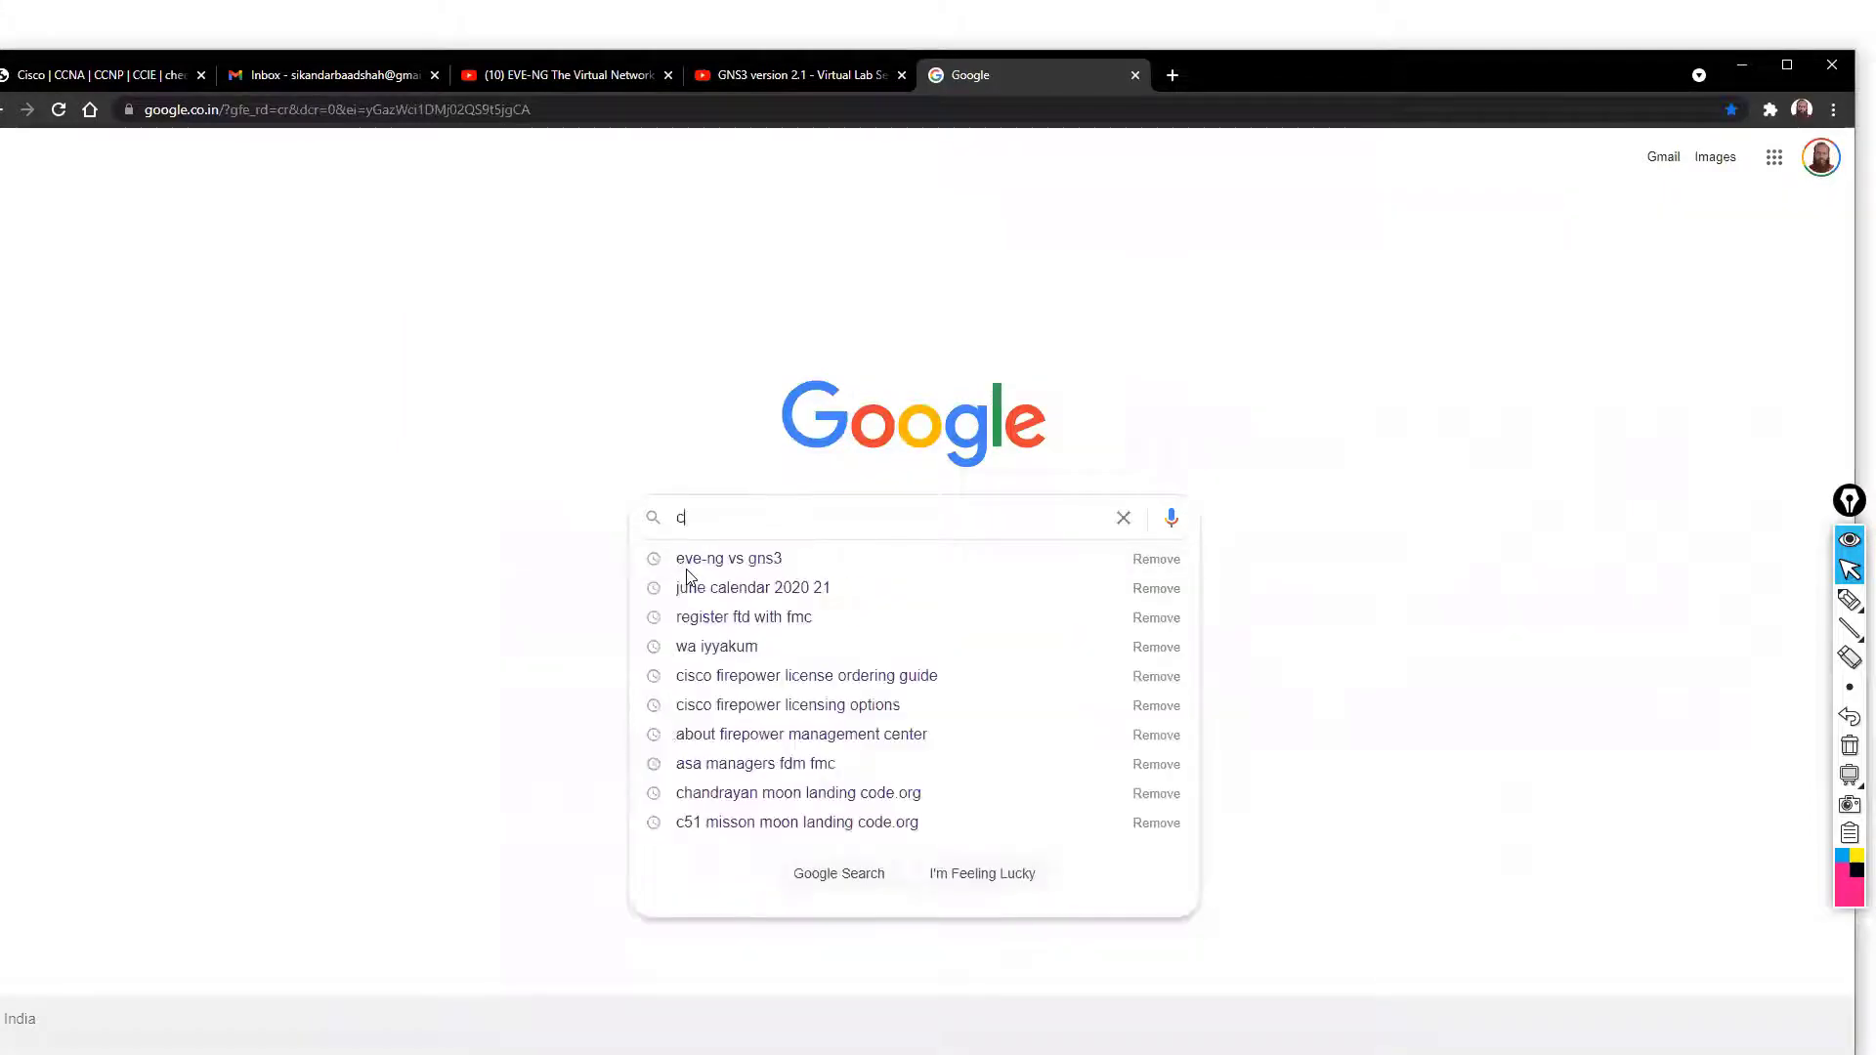
{"action": "type", "text": "isco fi"}
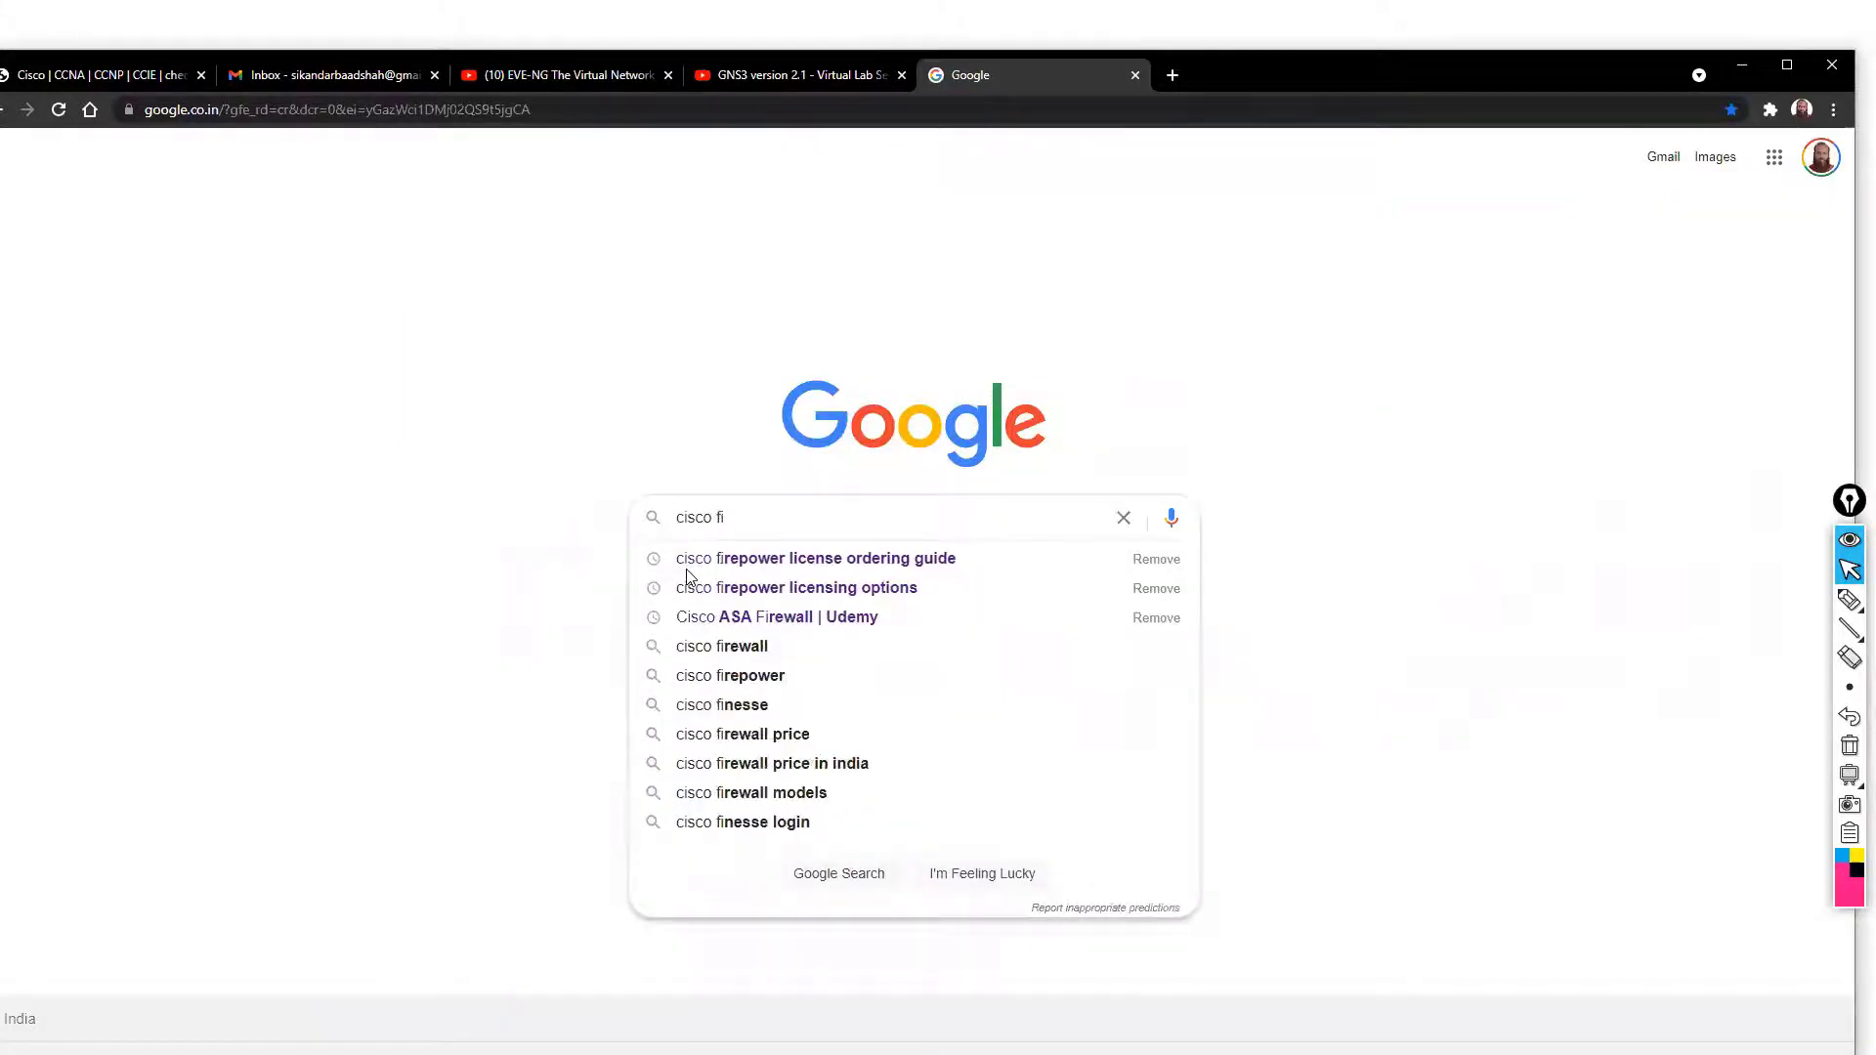
{"action": "key", "text": "BackSpace"}
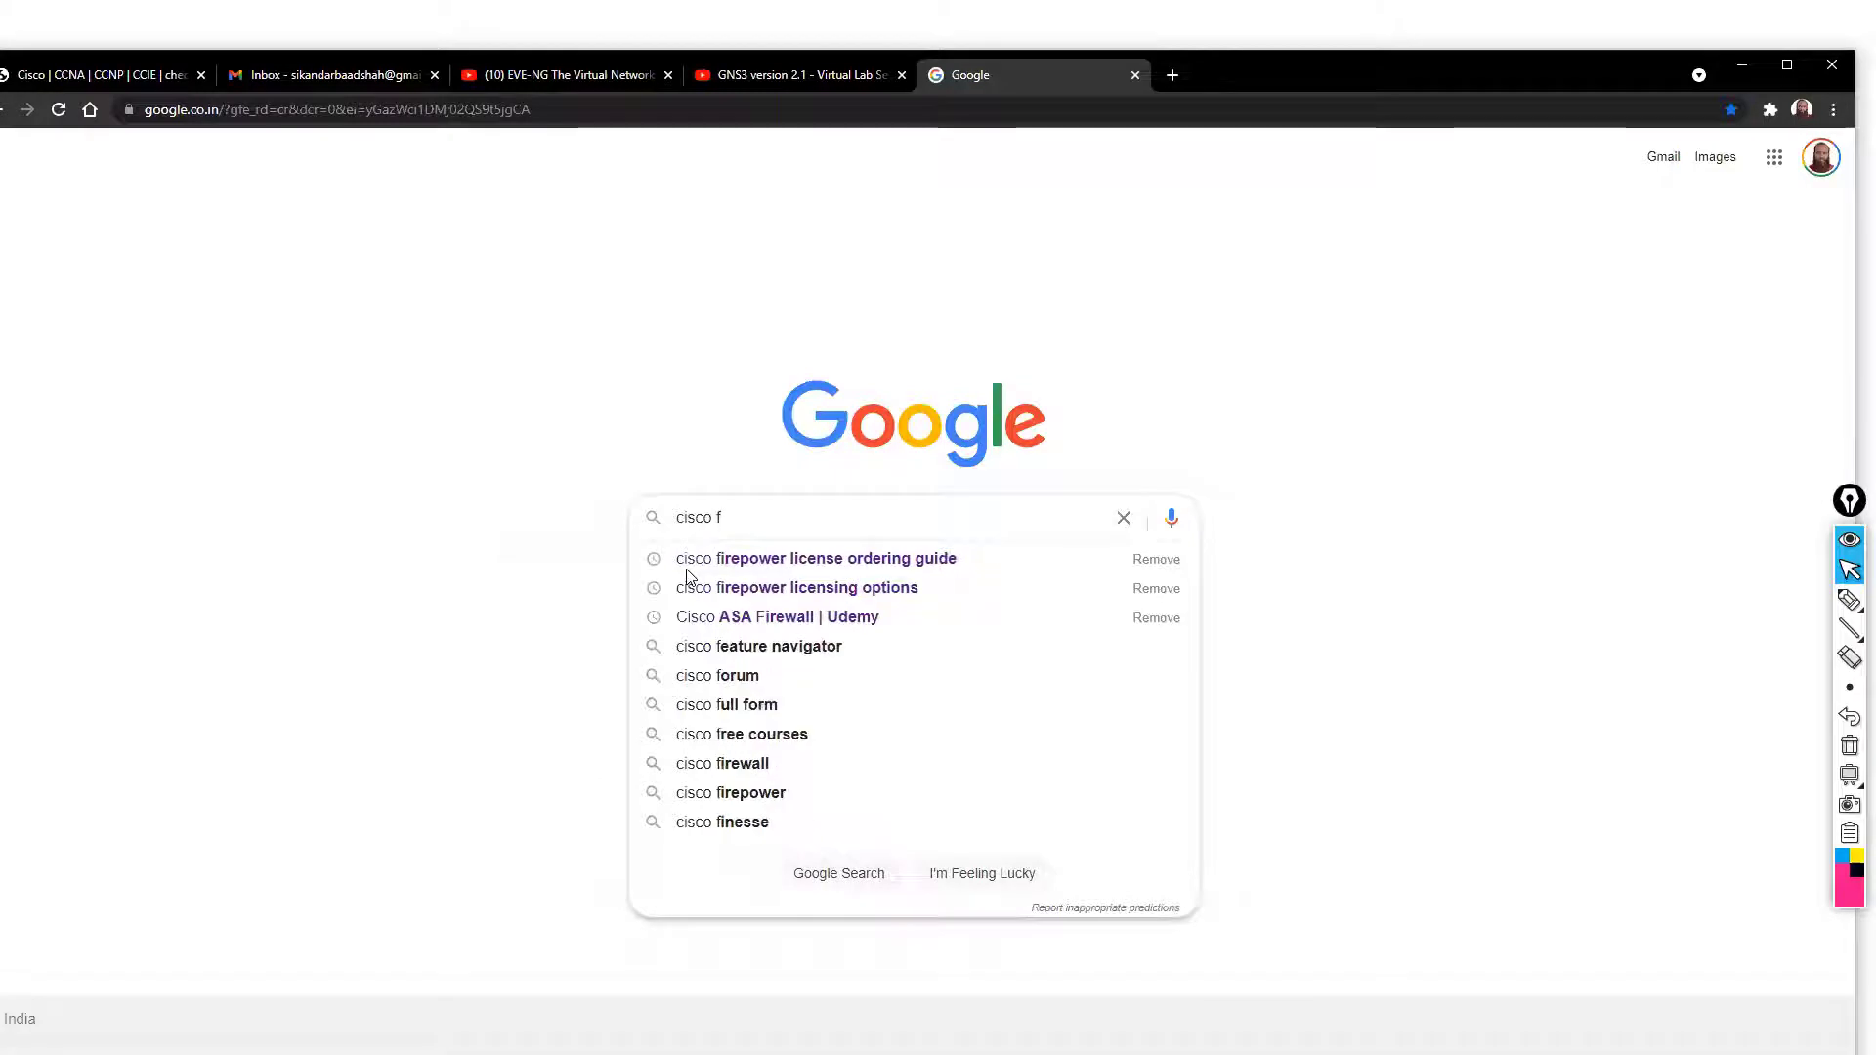
{"action": "type", "text": "irep"}
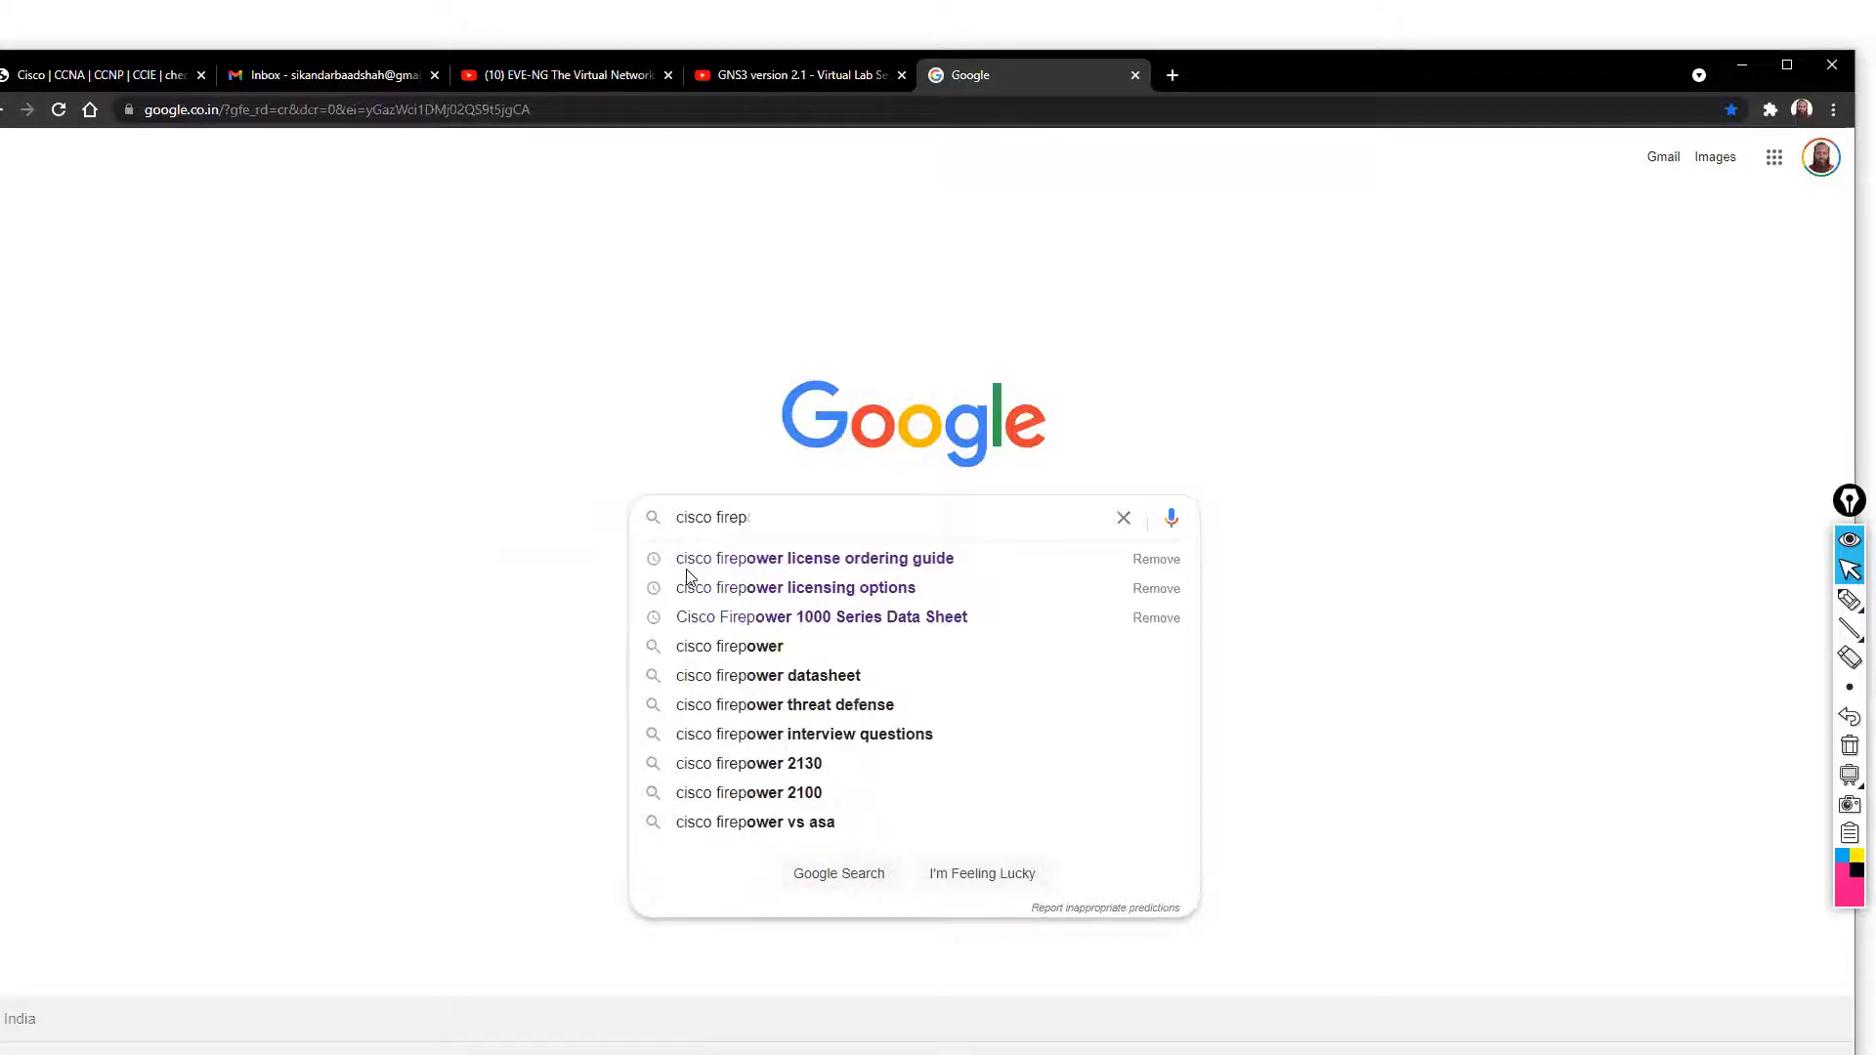
{"action": "key", "text": "Down"}
{"action": "key", "text": "BackSpace"}
{"action": "key", "text": "BackSpace"}
{"action": "key", "text": "BackSpace"}
{"action": "key", "text": "BackSpace"}
{"action": "key", "text": "BackSpace"}
{"action": "key", "text": "BackSpace"}
{"action": "key", "text": "BackSpace"}
{"action": "key", "text": "BackSpace"}
{"action": "key", "text": "BackSpace"}
{"action": "key", "text": "BackSpace"}
{"action": "key", "text": "BackSpace"}
{"action": "key", "text": "BackSpace"}
{"action": "key", "text": "BackSpace"}
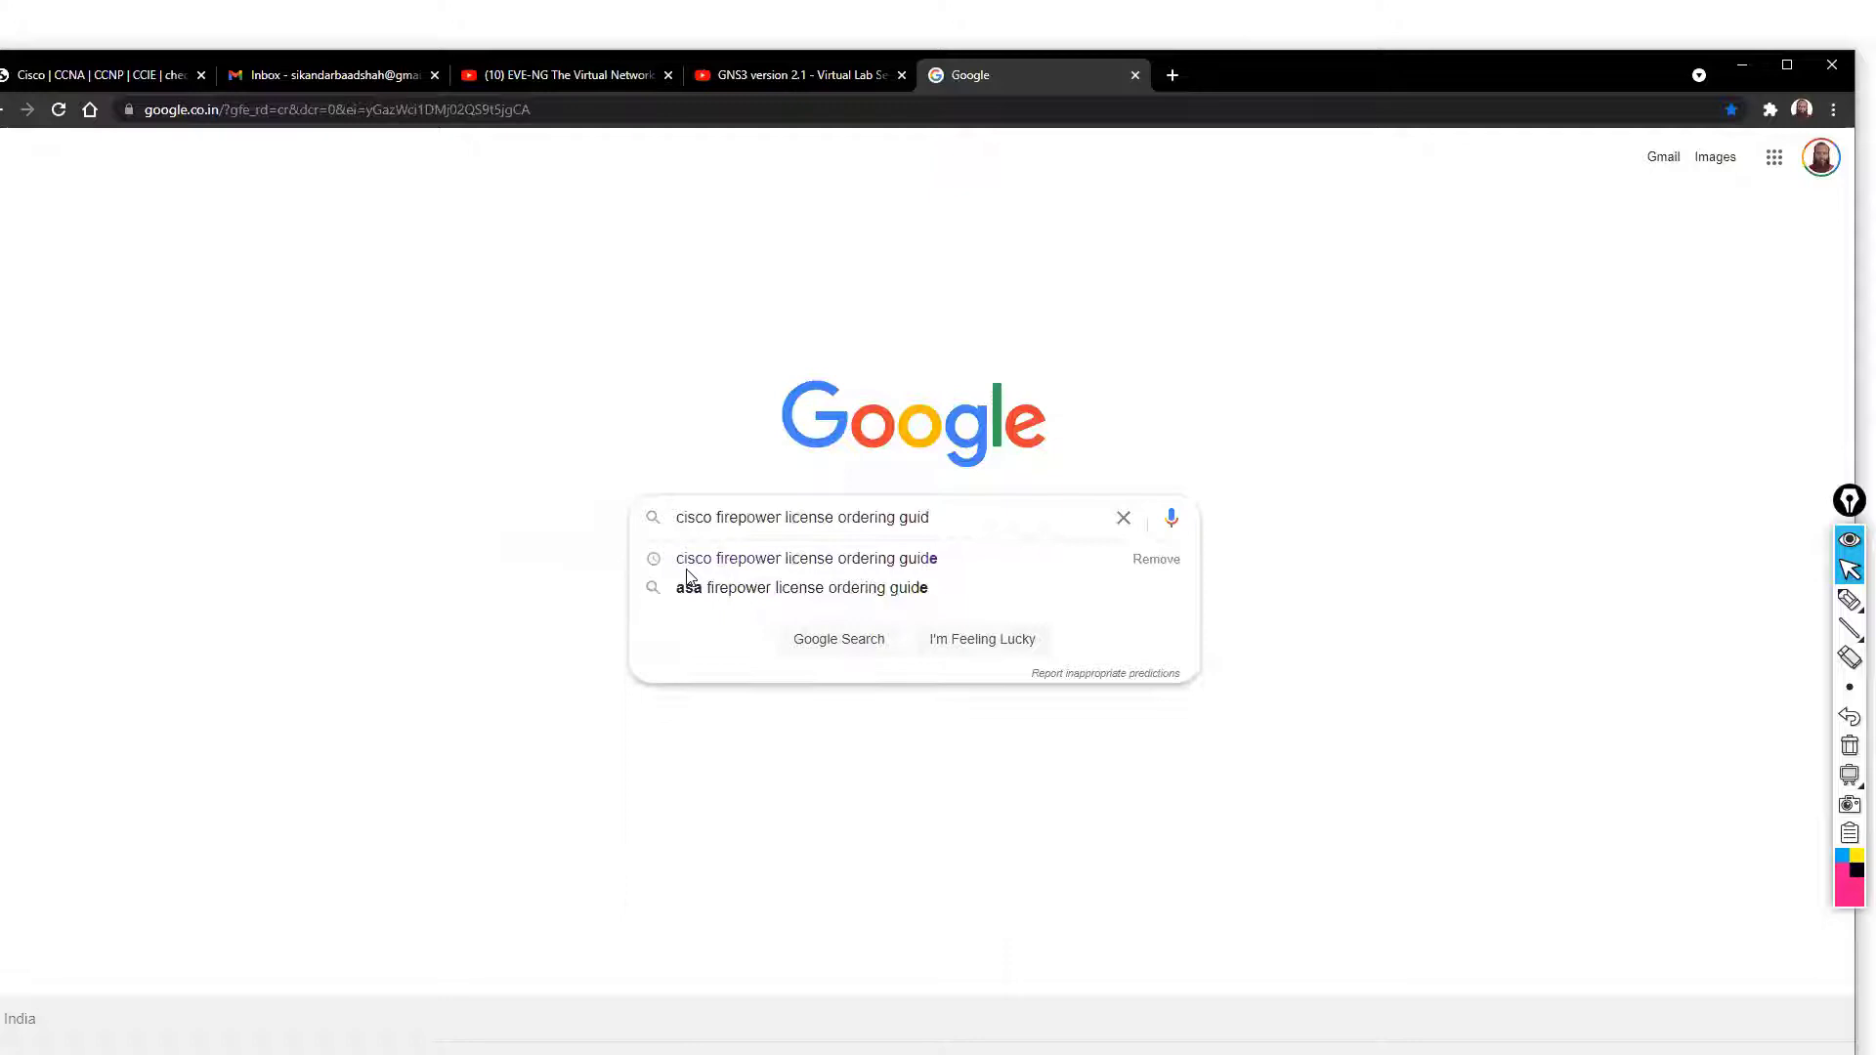
{"action": "key", "text": "BackSpace"}
{"action": "key", "text": "BackSpace"}
{"action": "key", "text": "BackSpace"}
{"action": "key", "text": "BackSpace"}
{"action": "key", "text": "BackSpace"}
{"action": "key", "text": "BackSpace"}
{"action": "key", "text": "BackSpace"}
{"action": "key", "text": "BackSpace"}
{"action": "key", "text": "BackSpace"}
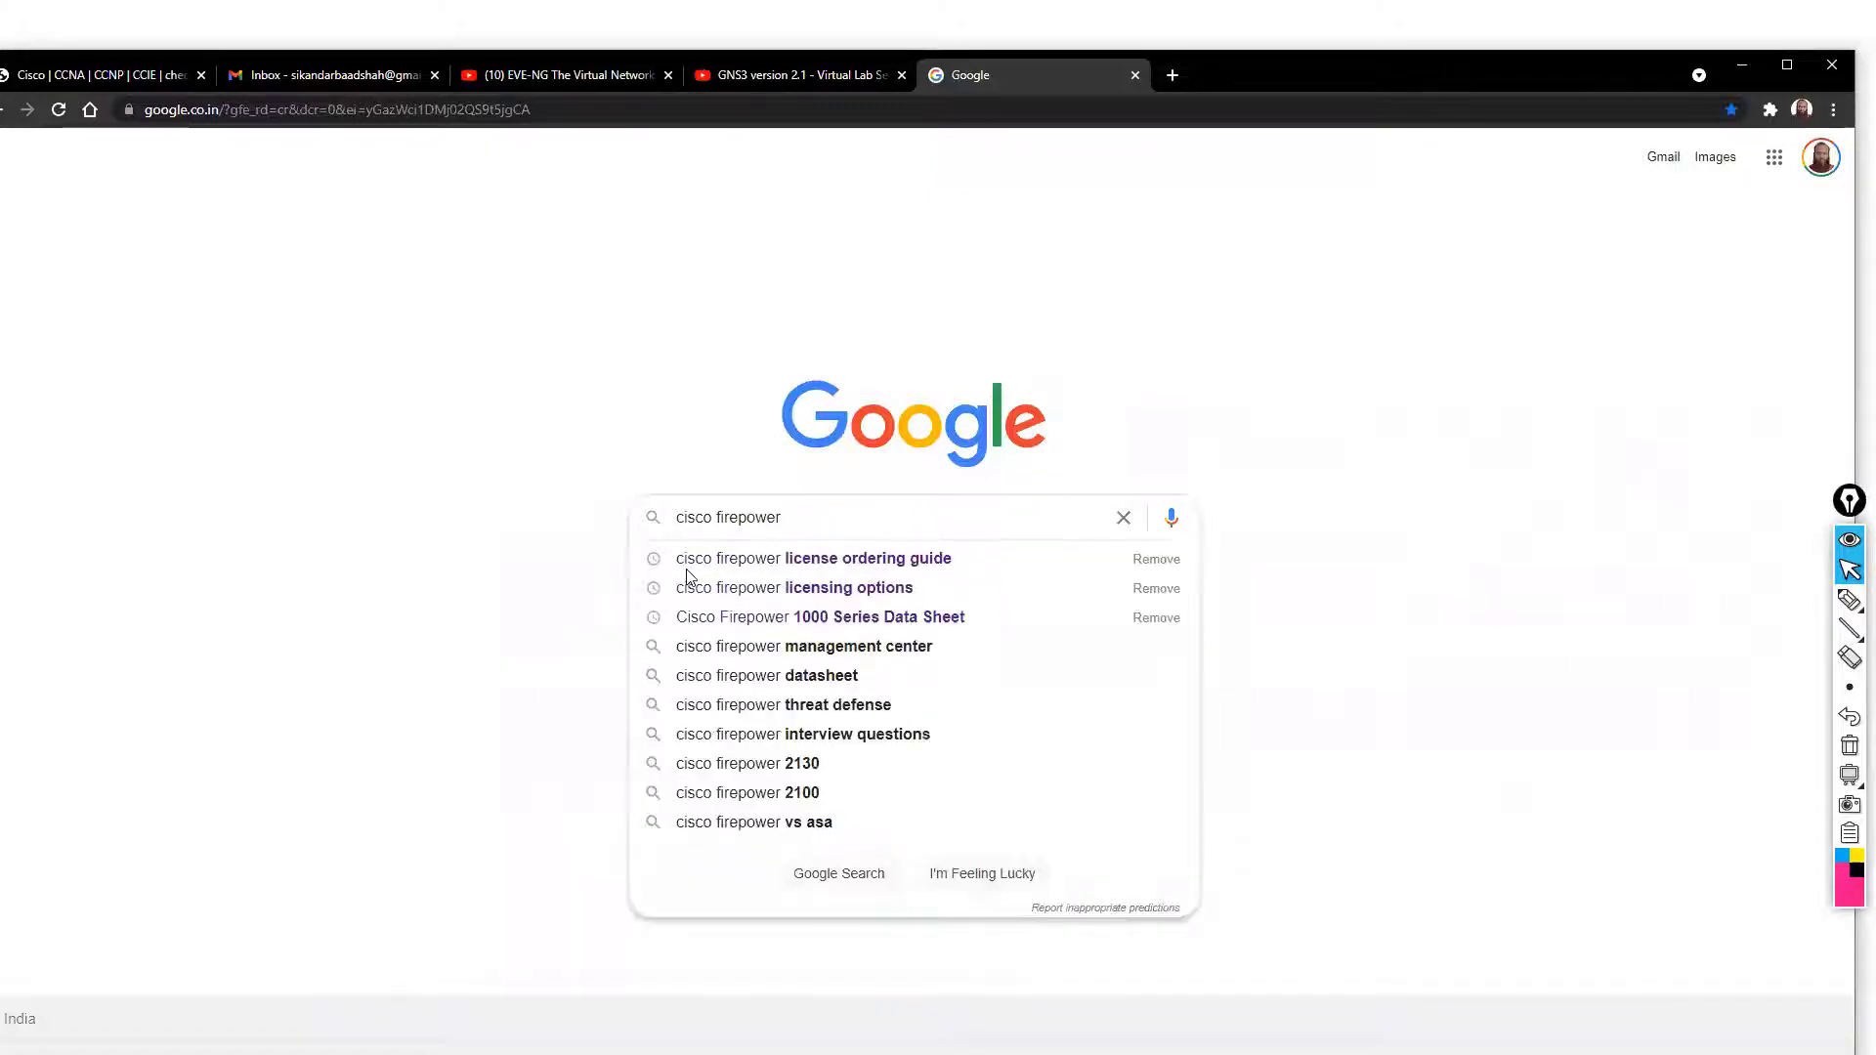
{"action": "type", "text": "thr"}
{"action": "key", "text": "Down"}
{"action": "type", "text": "d"}
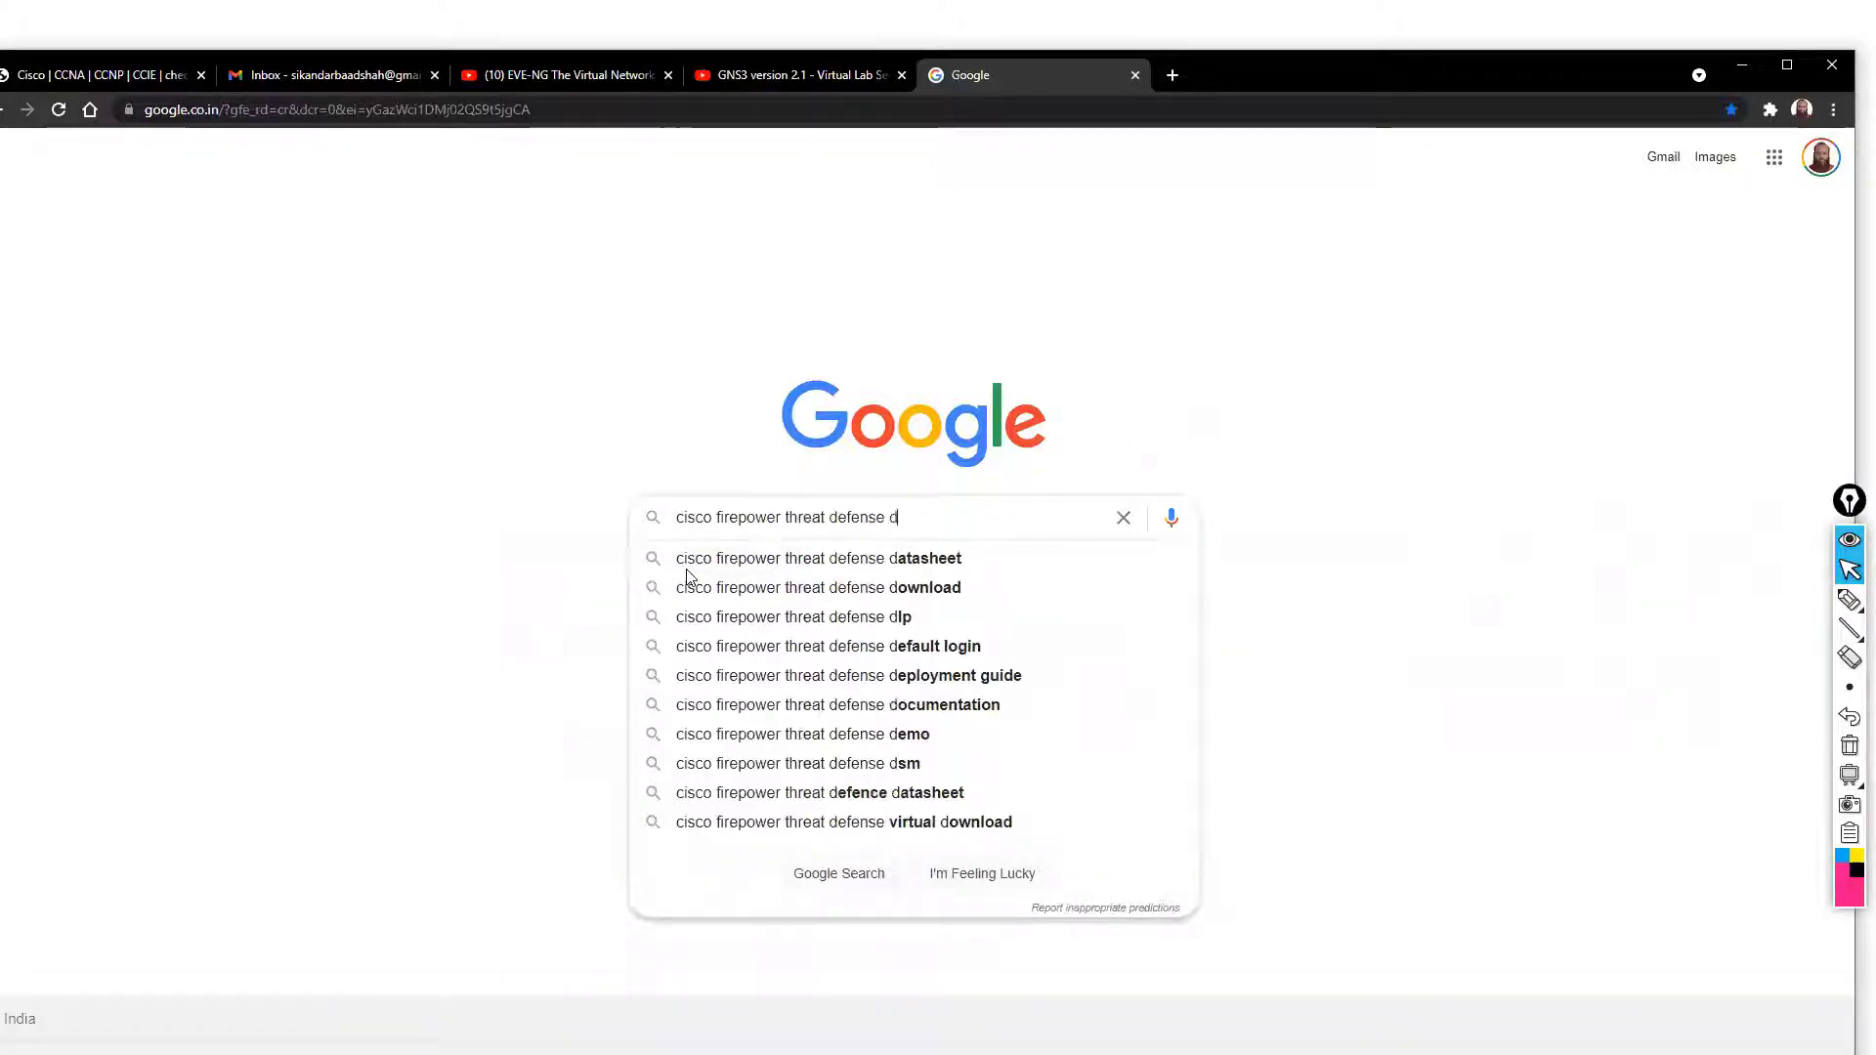
{"action": "key", "text": "Down"}
{"action": "key", "text": "Down"}
{"action": "key", "text": "Return"}
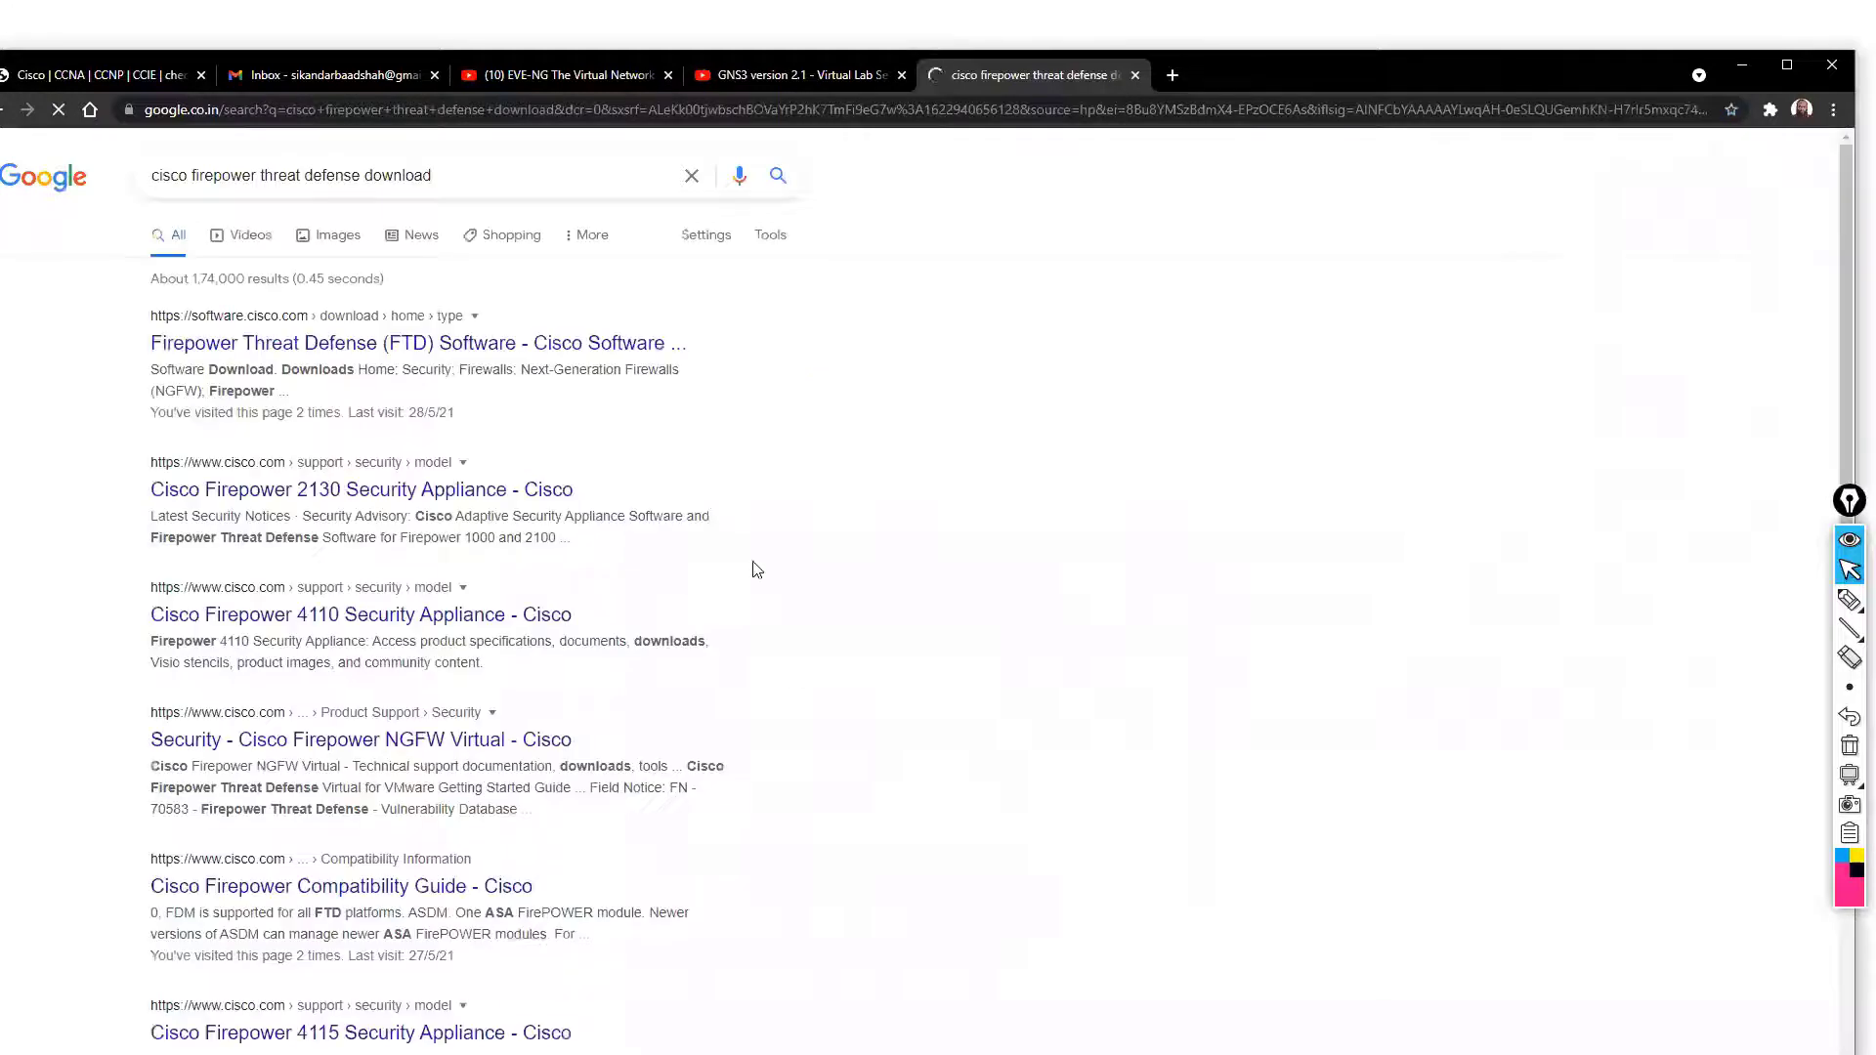
Open the FTD Software result in a new tab, then search 'download cisco firepower management center cisco'
{"action": "right_click", "coordinate": [270, 352]}
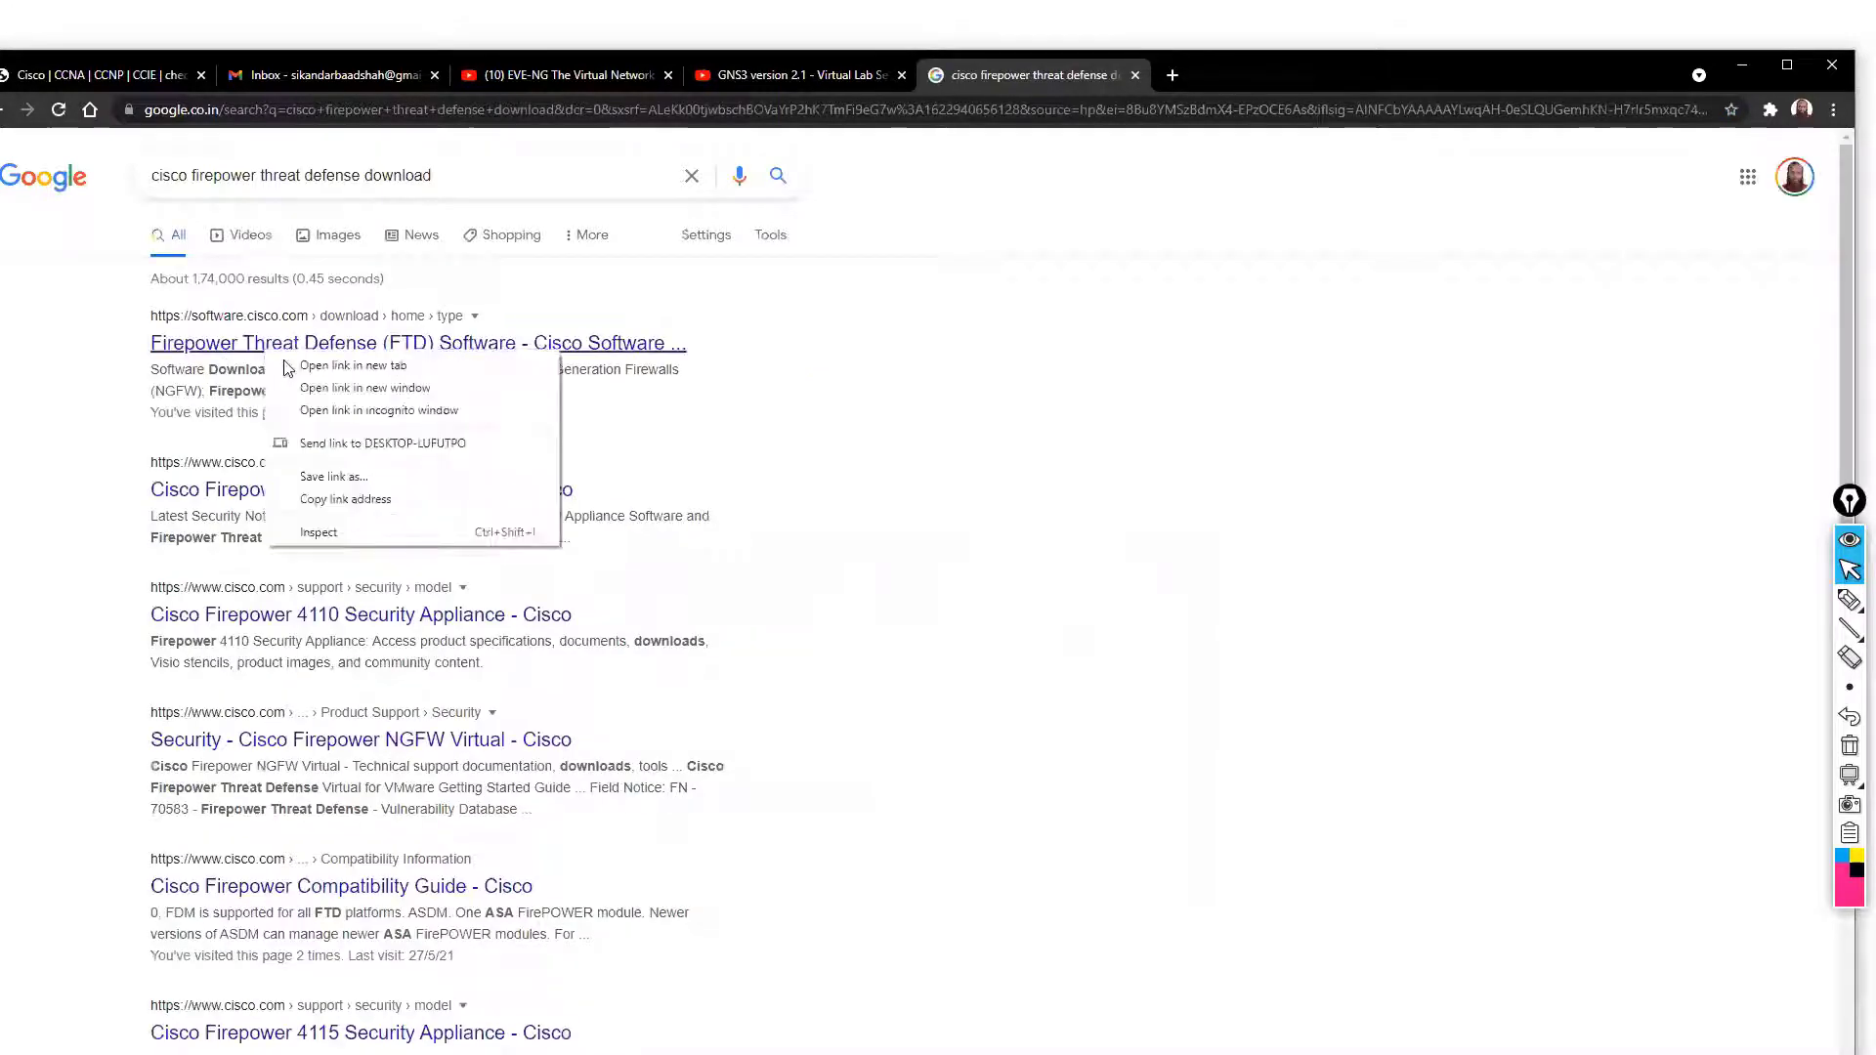
{"action": "left_click", "coordinate": [294, 366]}
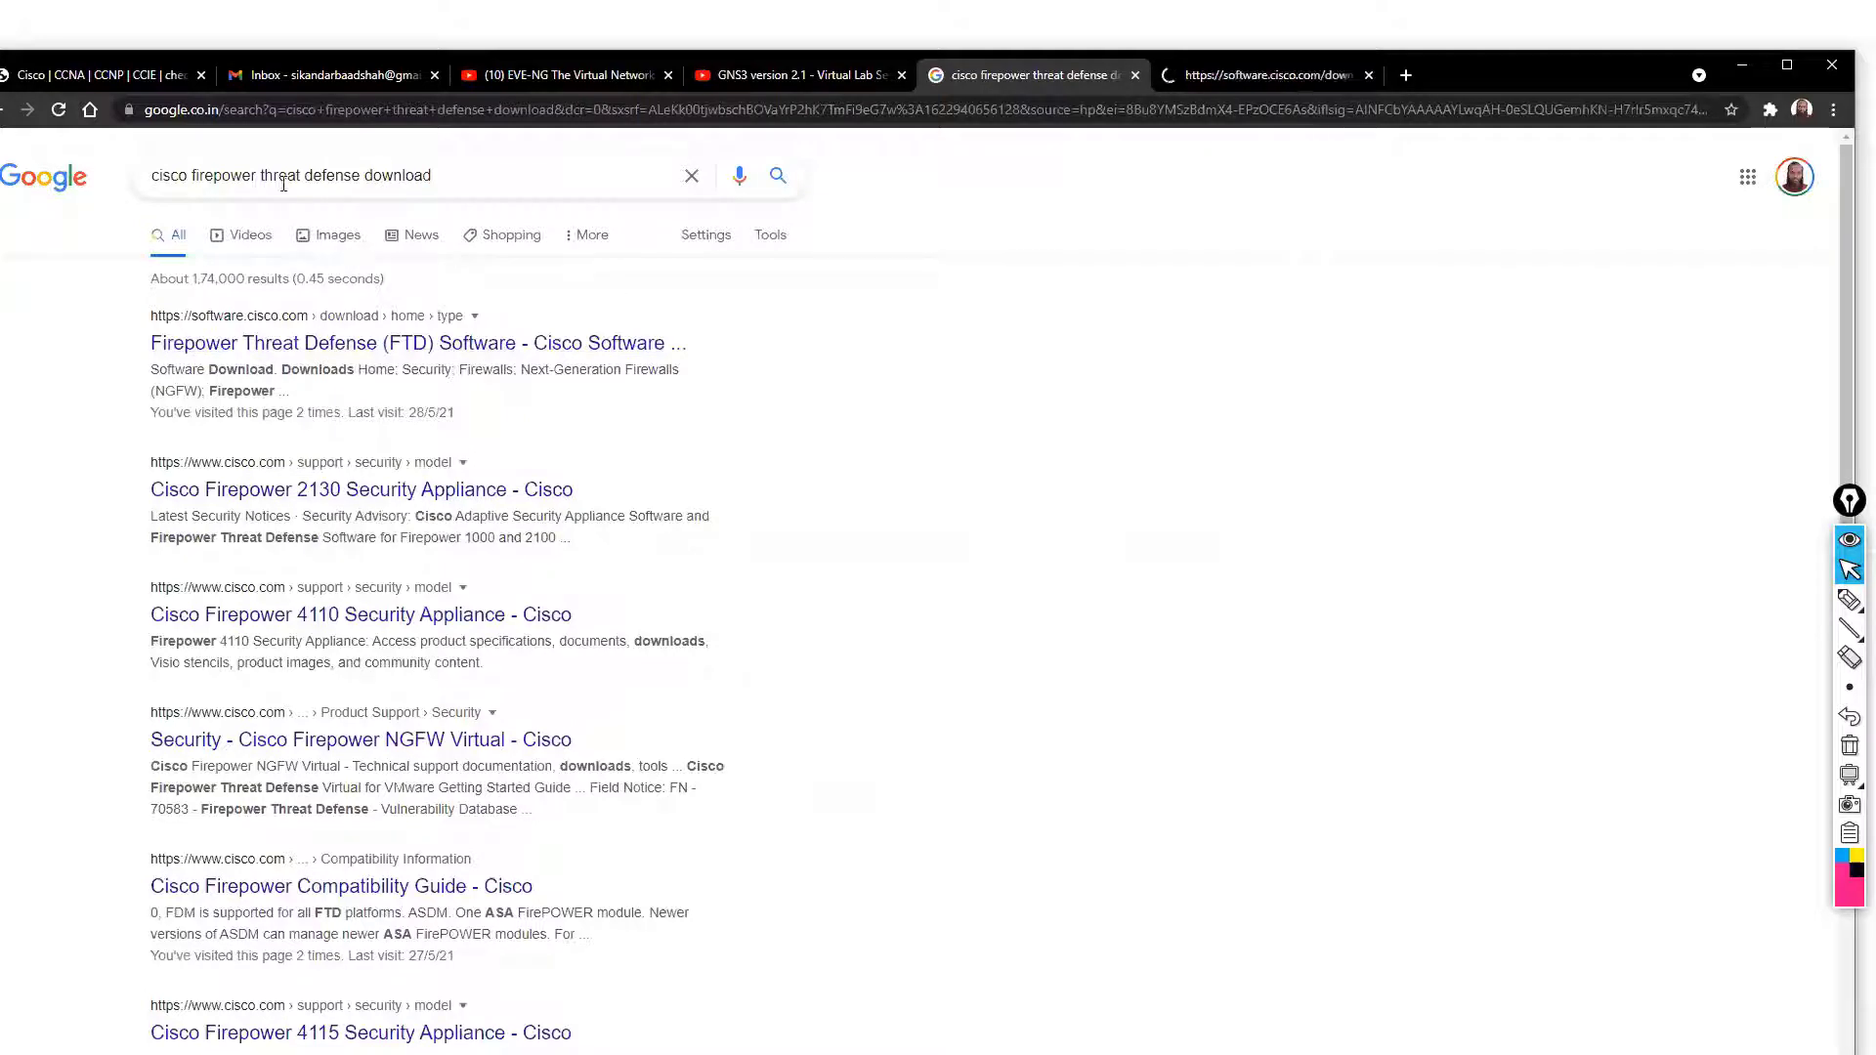
{"action": "left_click_drag", "start_coordinate": [251, 176], "coordinate": [364, 175]}
{"action": "type", "text": "managmenet"}
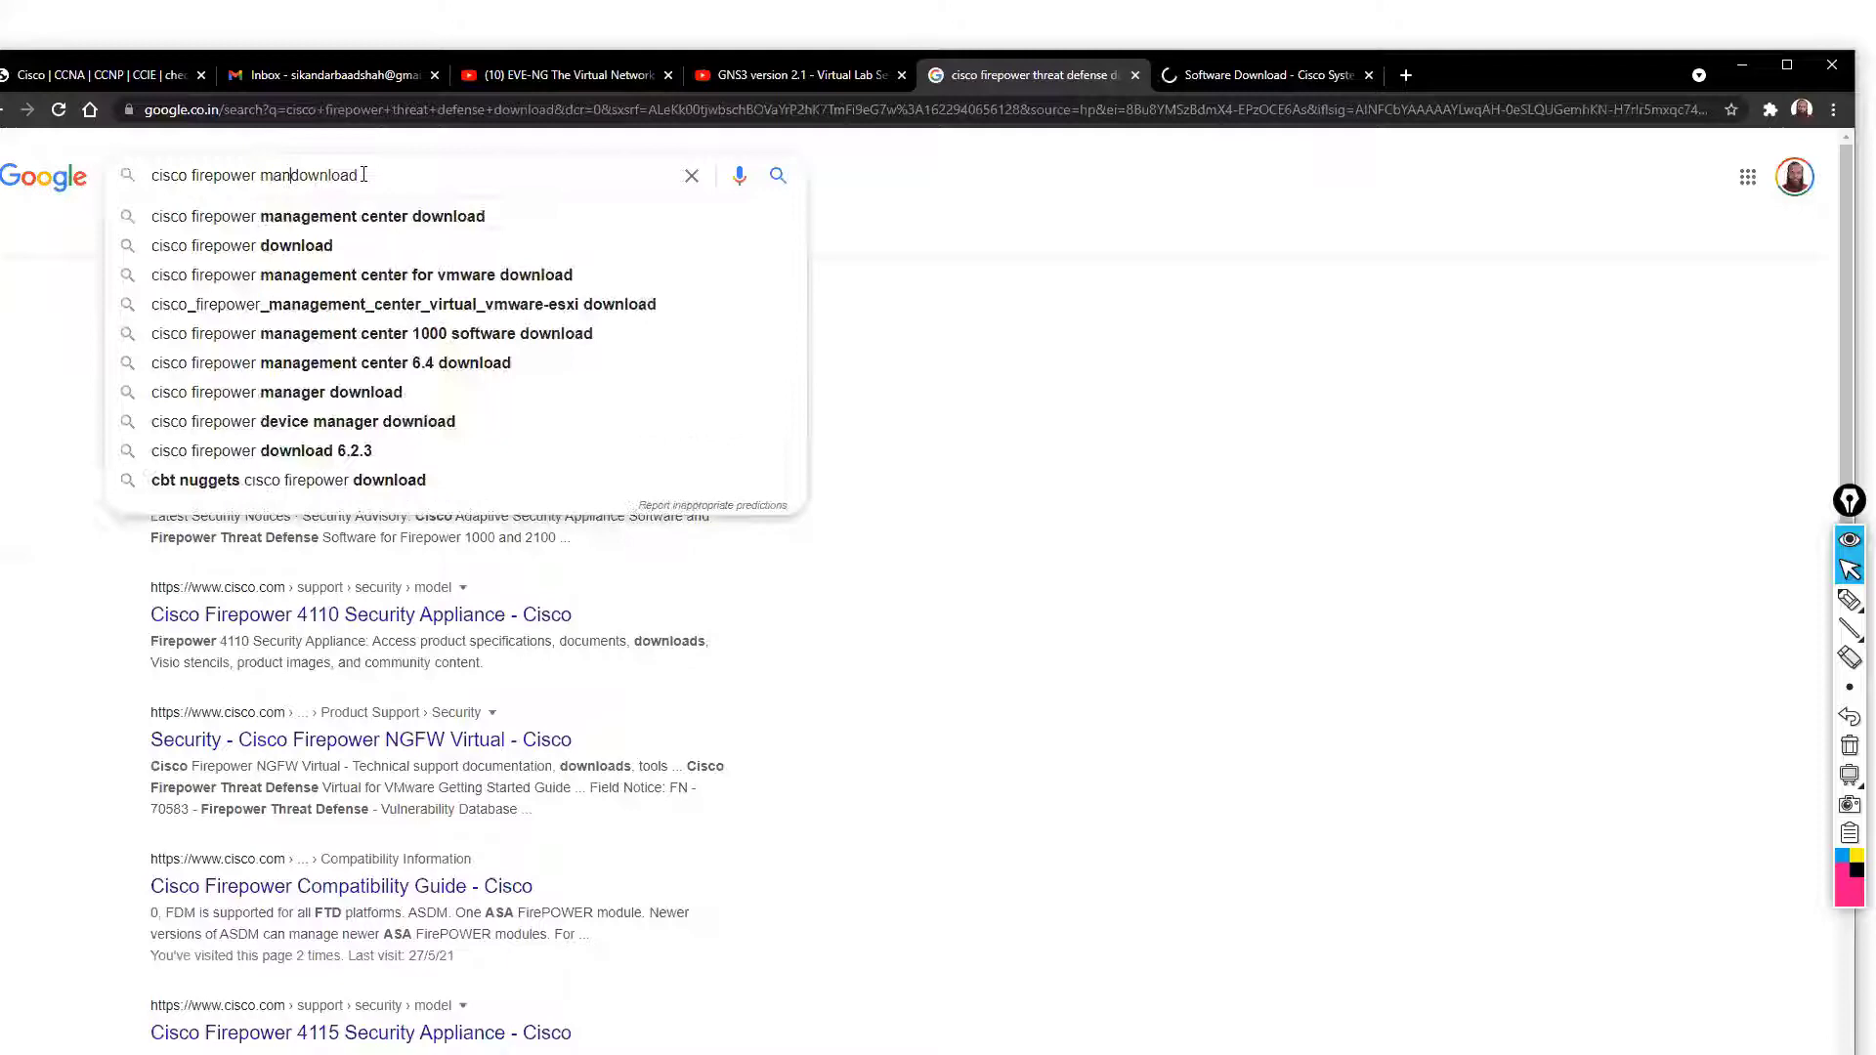
{"action": "key", "text": "Down"}
{"action": "key", "text": "Down"}
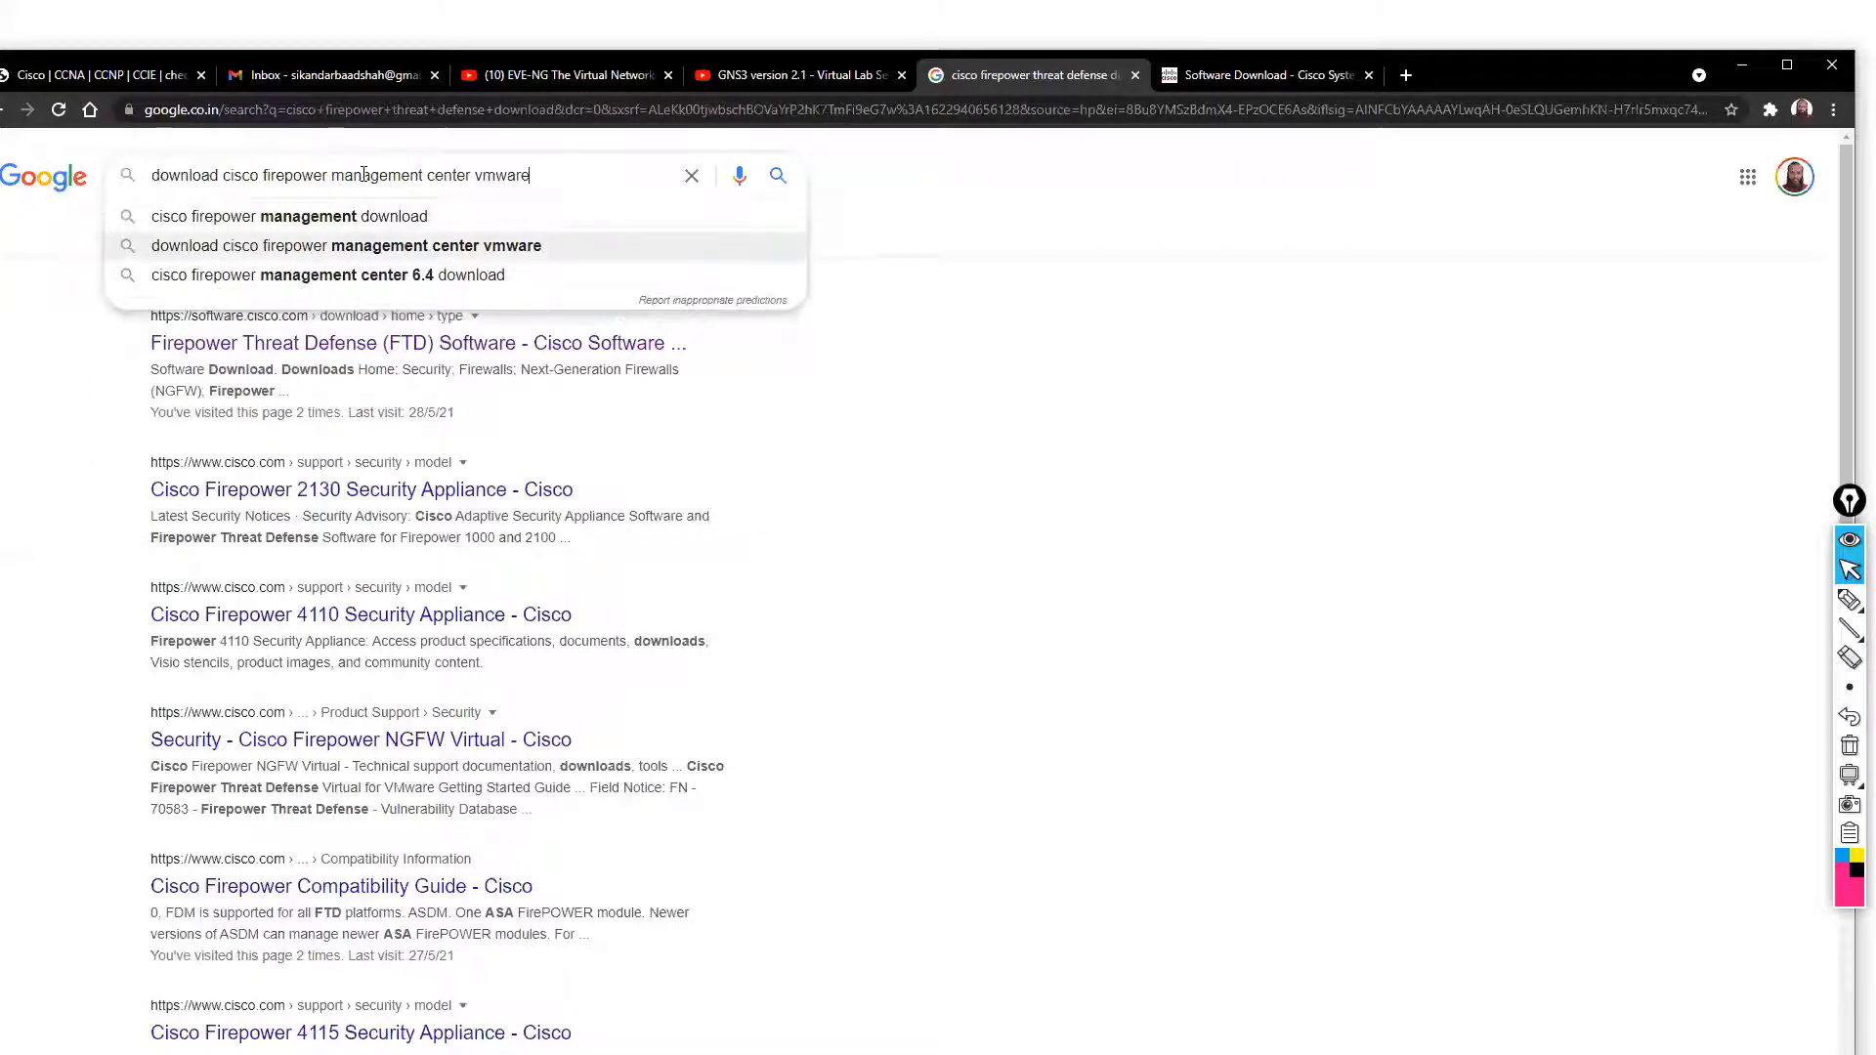
{"action": "key", "text": "BackSpace"}
{"action": "key", "text": "BackSpace"}
{"action": "key", "text": "BackSpace"}
{"action": "key", "text": "BackSpace"}
{"action": "key", "text": "BackSpace"}
{"action": "key", "text": "BackSpace"}
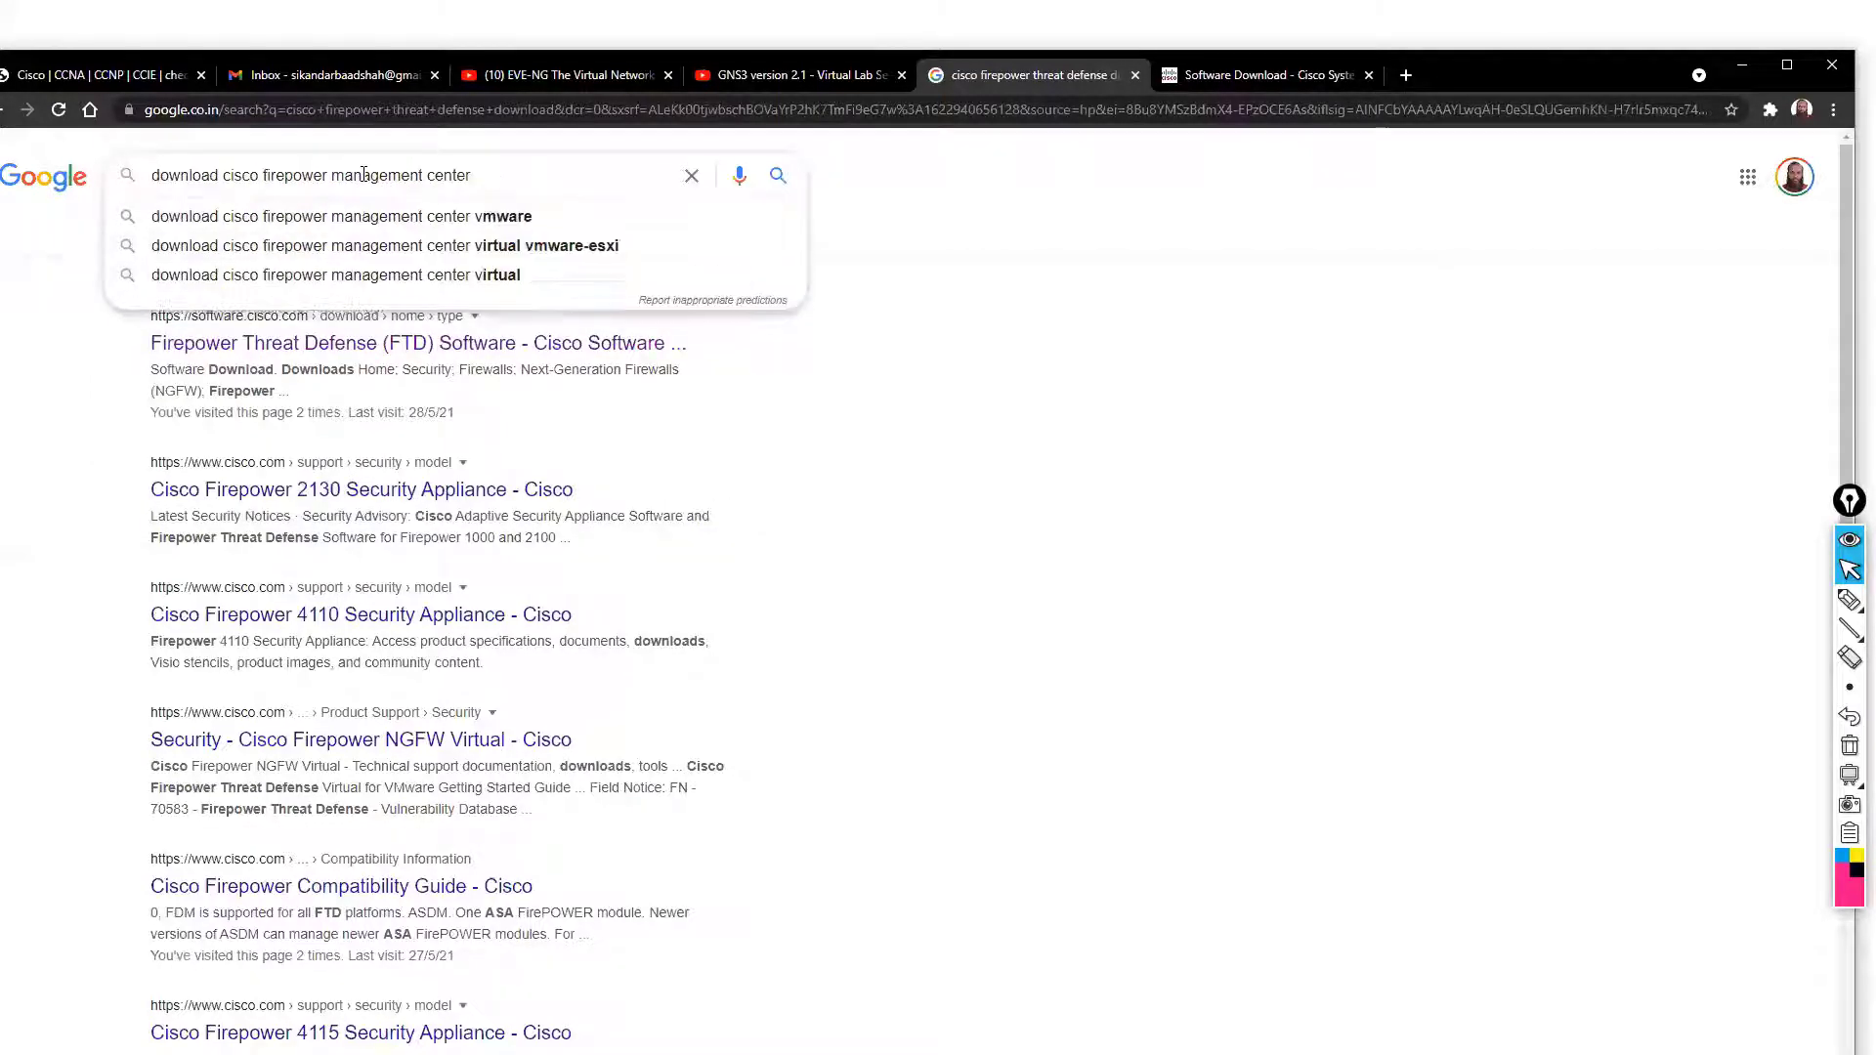
{"action": "type", "text": "down"}
{"action": "key", "text": "BackSpace"}
{"action": "key", "text": "BackSpace"}
{"action": "key", "text": "BackSpace"}
{"action": "key", "text": "BackSpace"}
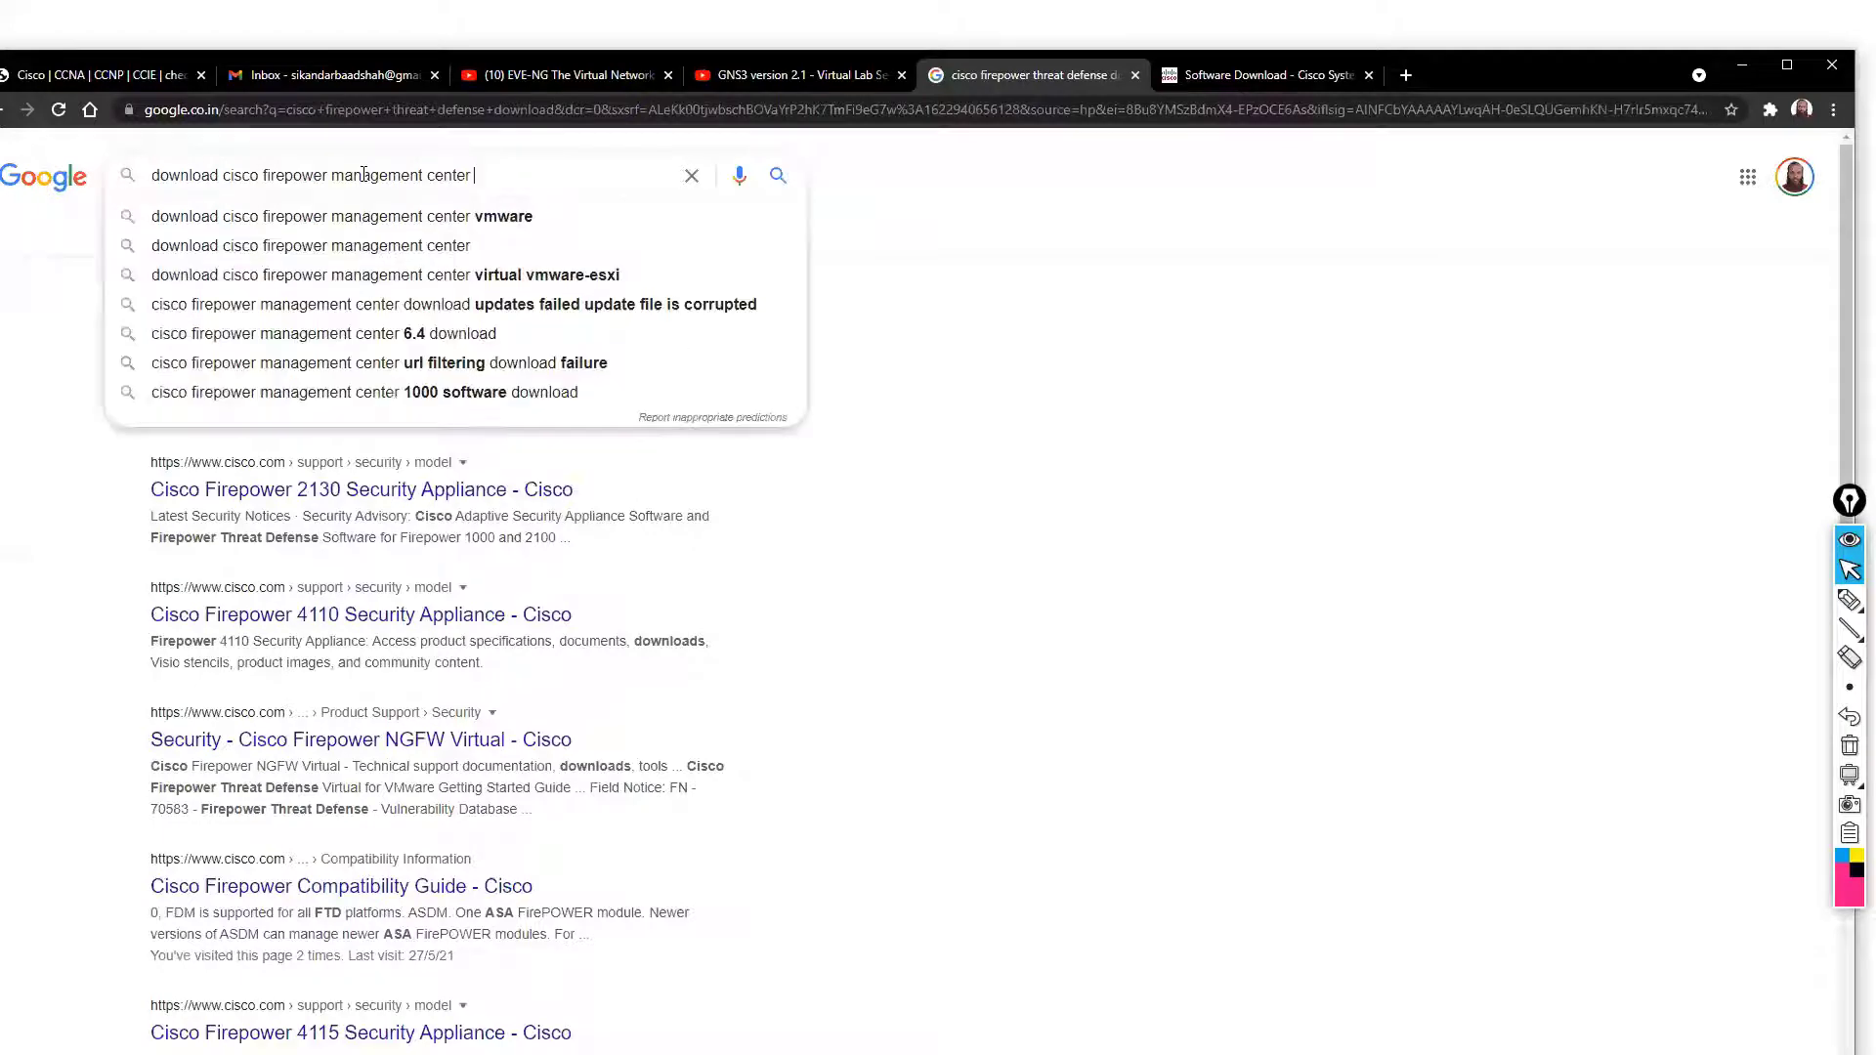
{"action": "type", "text": "cisco"}
{"action": "key", "text": "Return"}
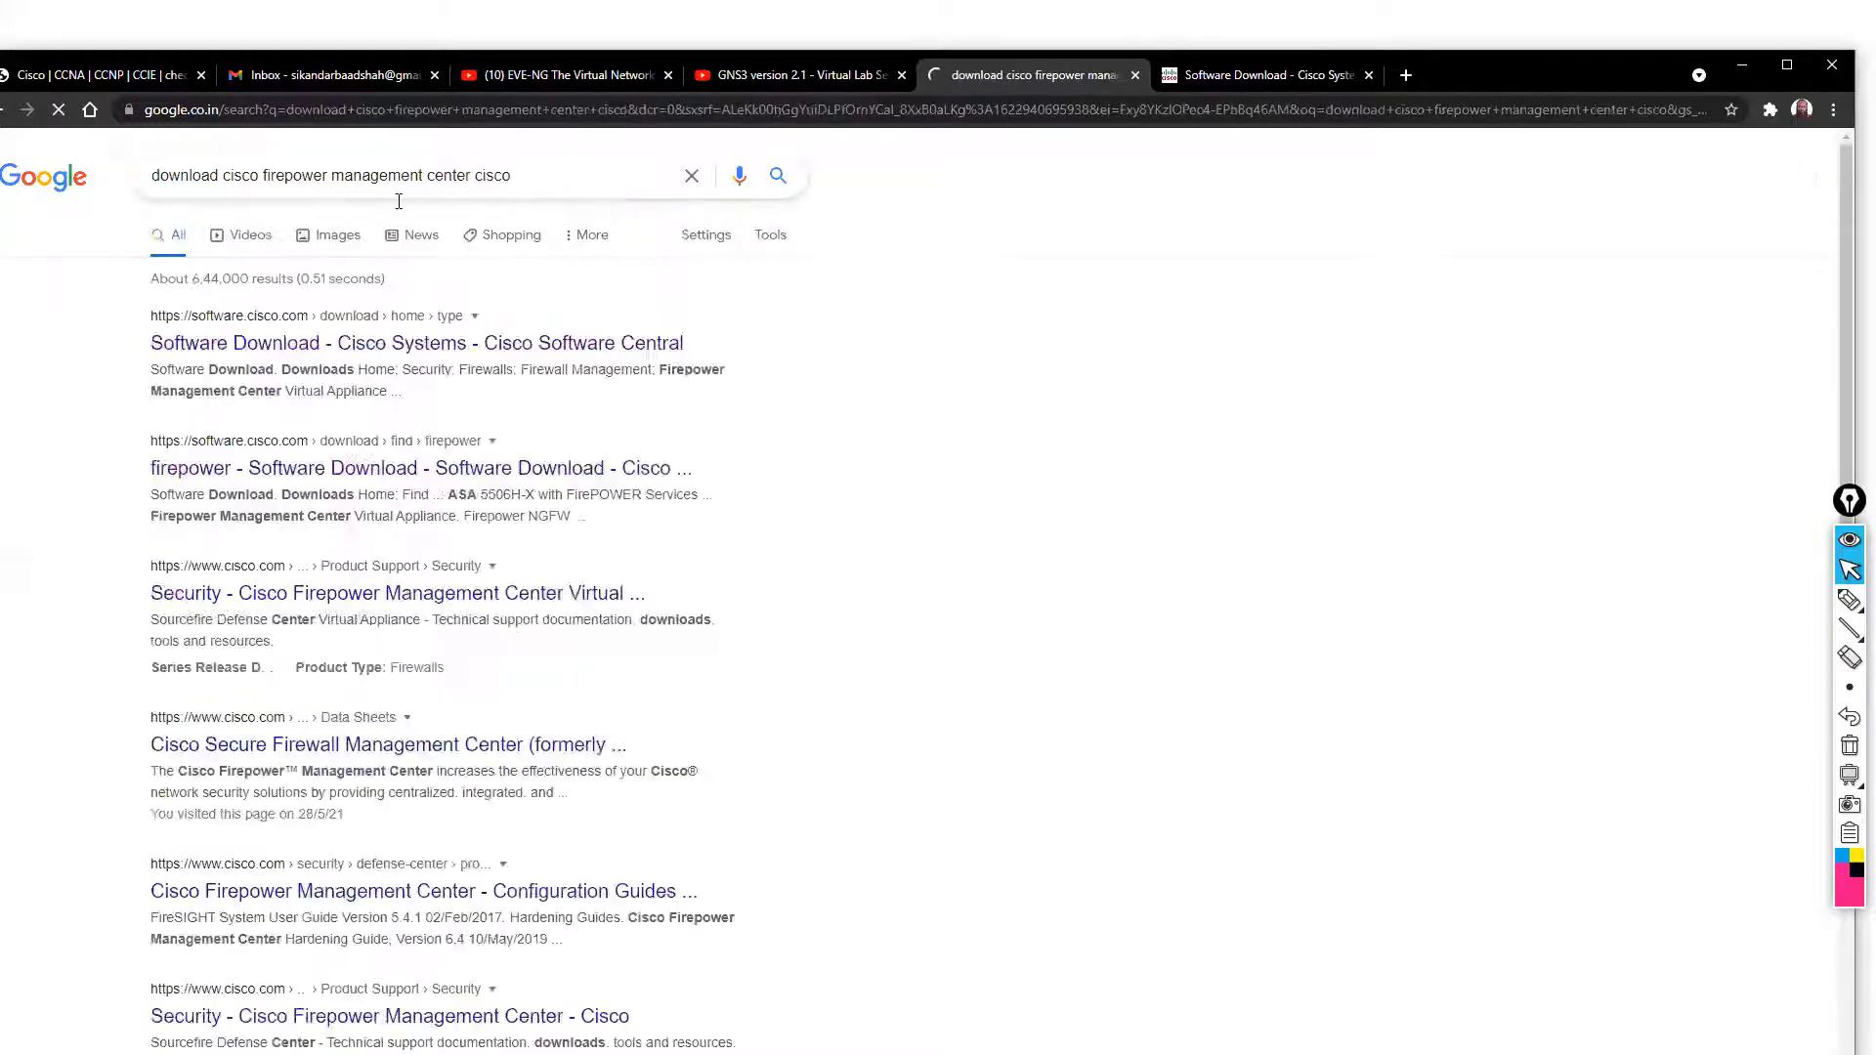
Open the Firepower Threat Defense (FTD) Software downloads page in the new tab
{"action": "left_click", "coordinate": [1267, 75]}
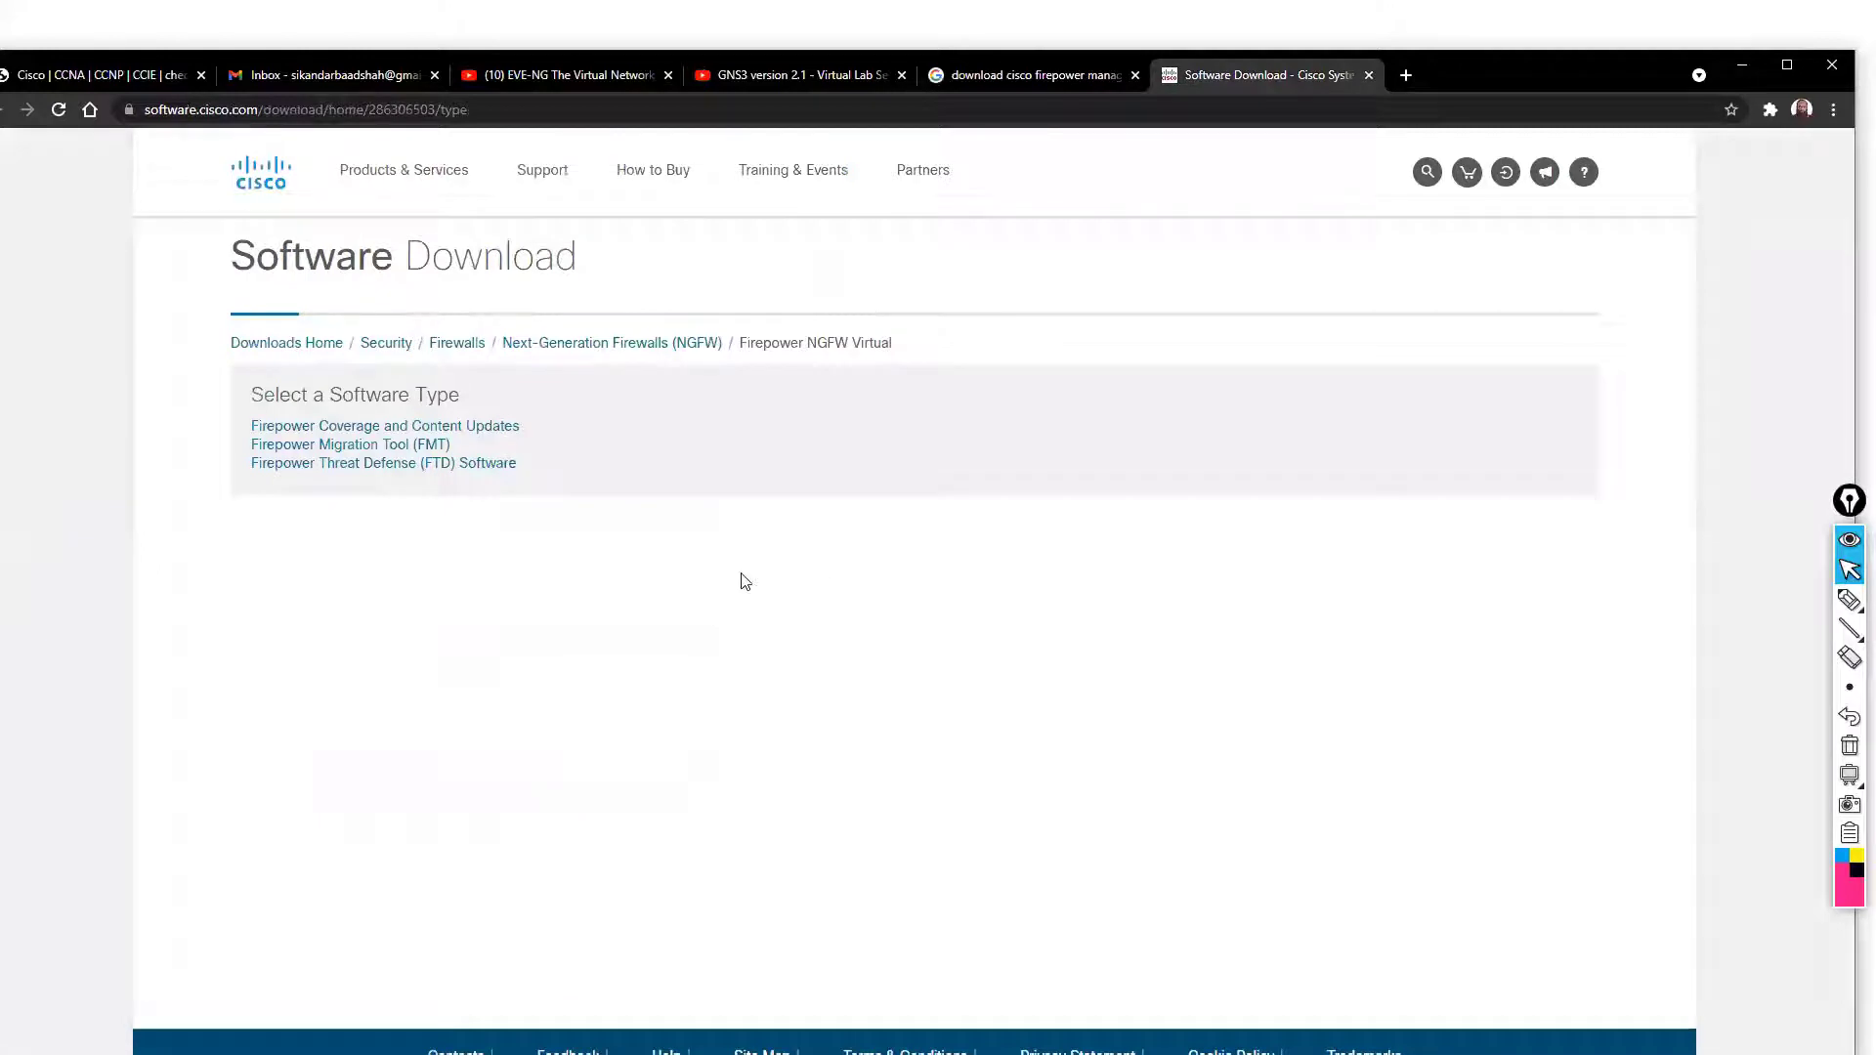
{"action": "left_click", "coordinate": [397, 468]}
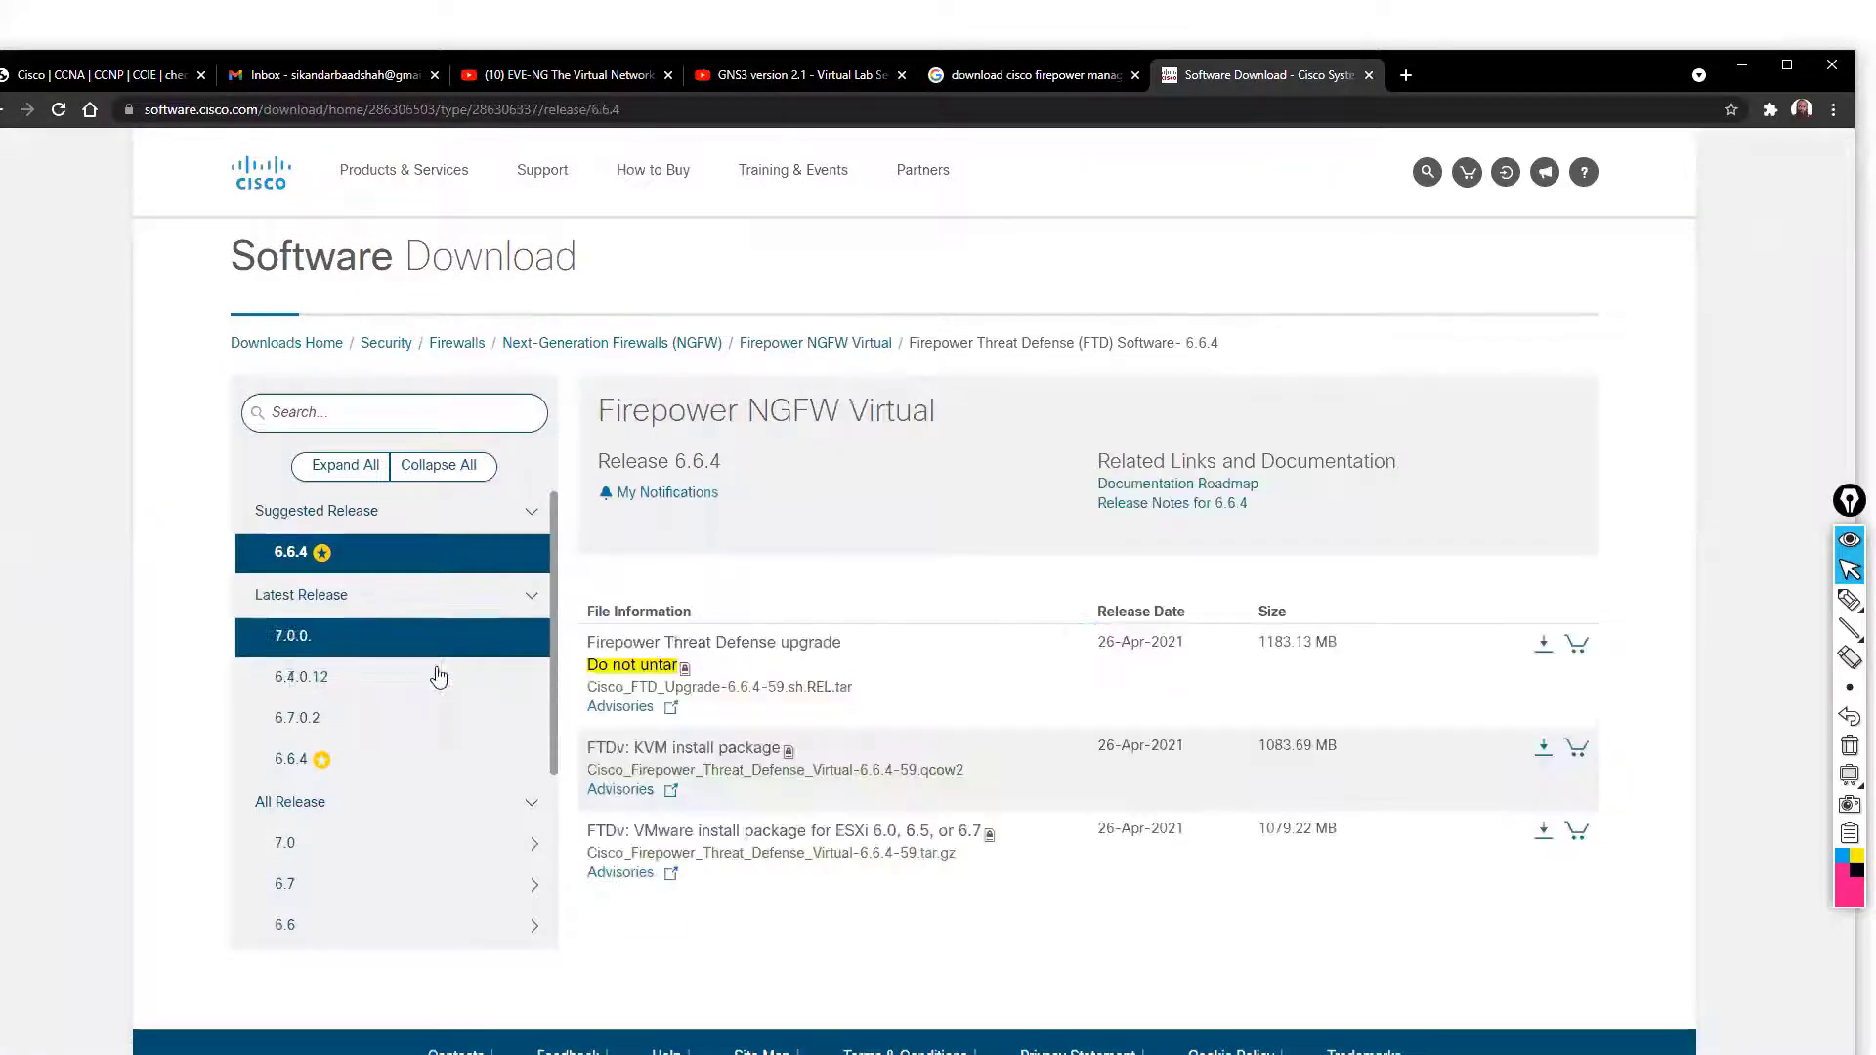
{"action": "scroll", "coordinate": [371, 718], "scroll_direction": "down", "scroll_amount": 3}
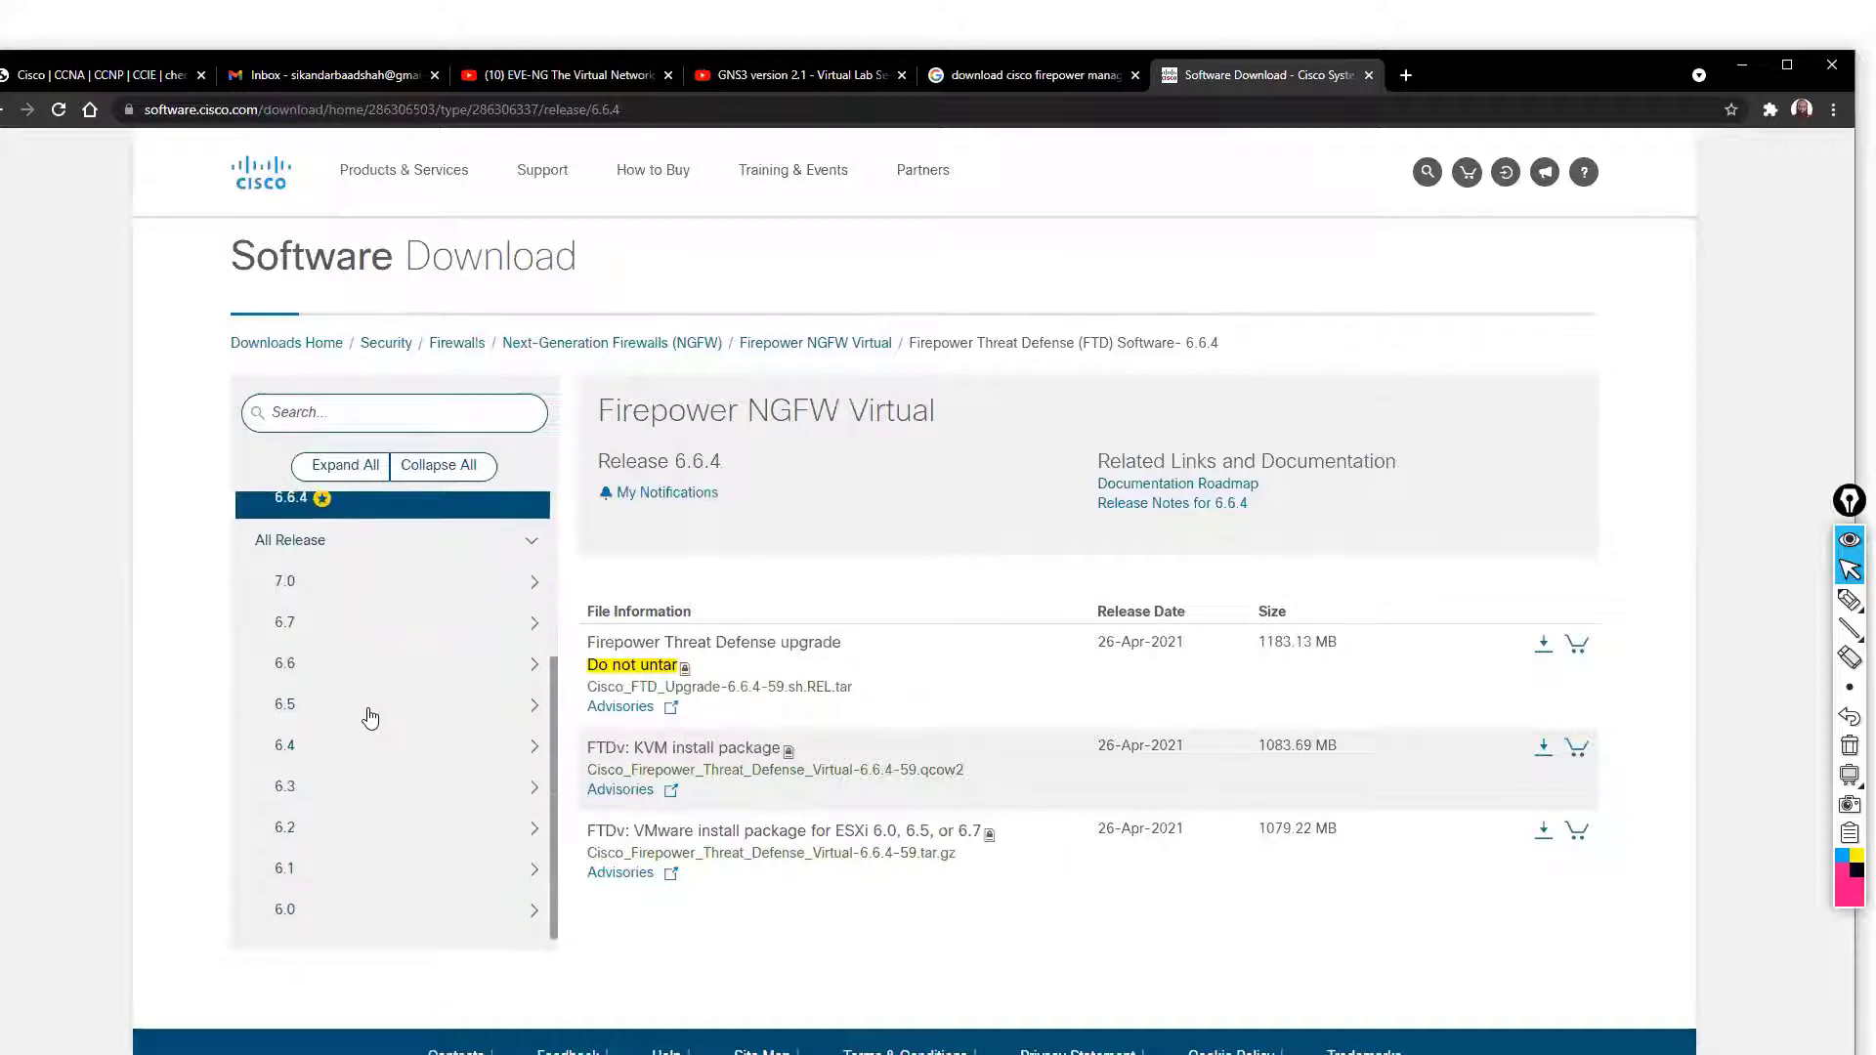
{"action": "scroll", "coordinate": [370, 718], "scroll_direction": "up", "scroll_amount": 2}
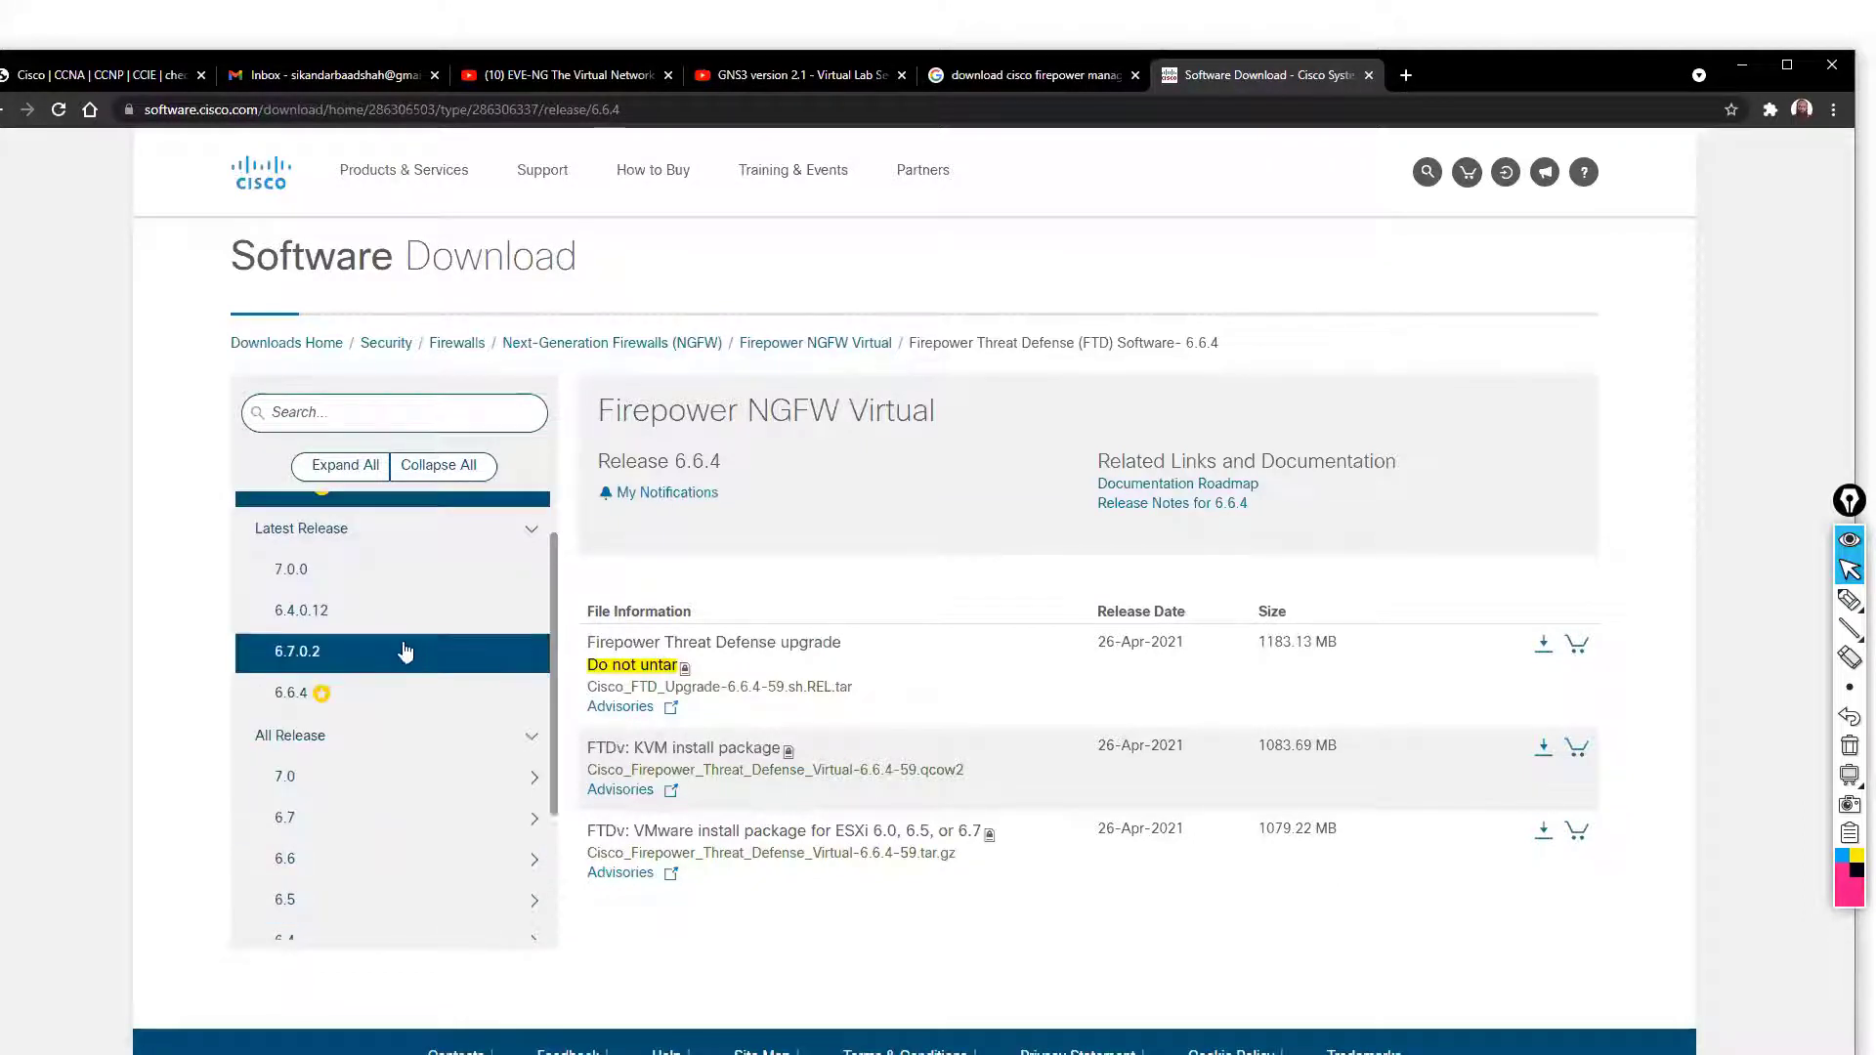
Show release 6.6.4 files and the details of the 1083.69 MB FTDv KVM qcow2 package
{"action": "left_click", "coordinate": [352, 626]}
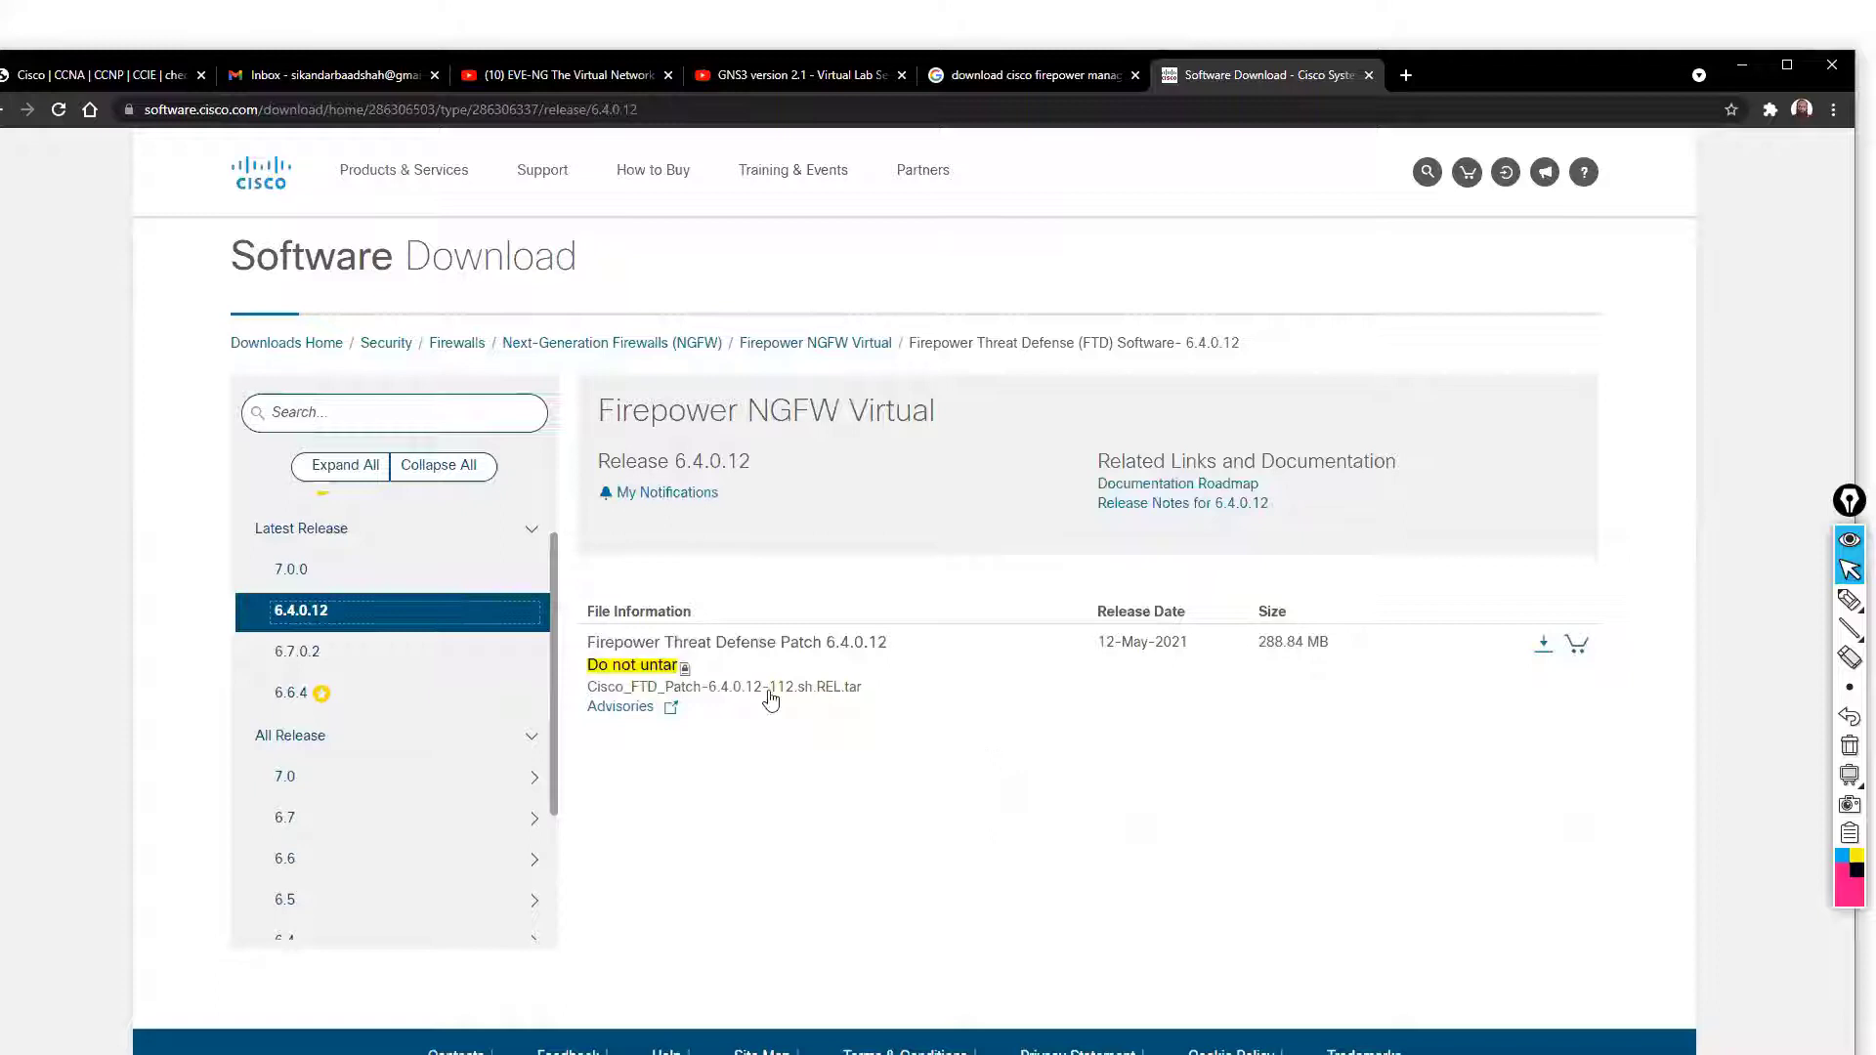
{"action": "left_click", "coordinate": [363, 656]}
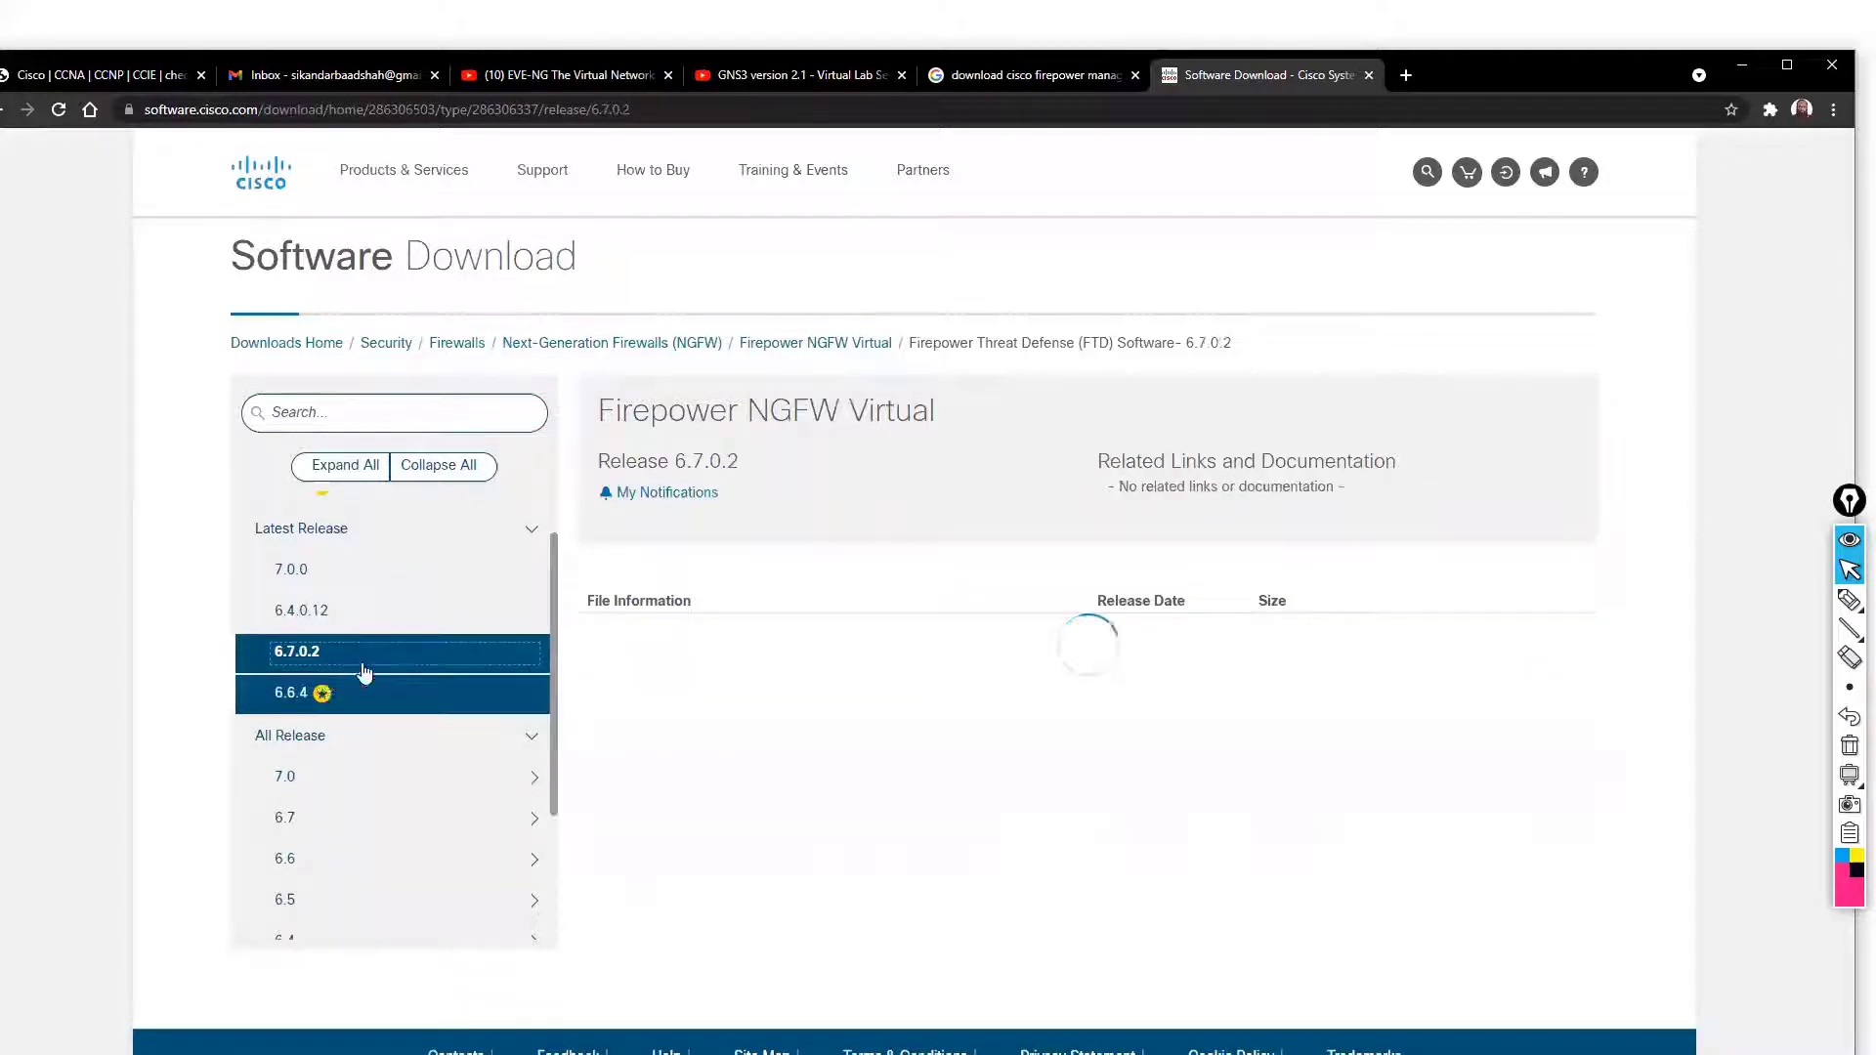
{"action": "left_click", "coordinate": [294, 695]}
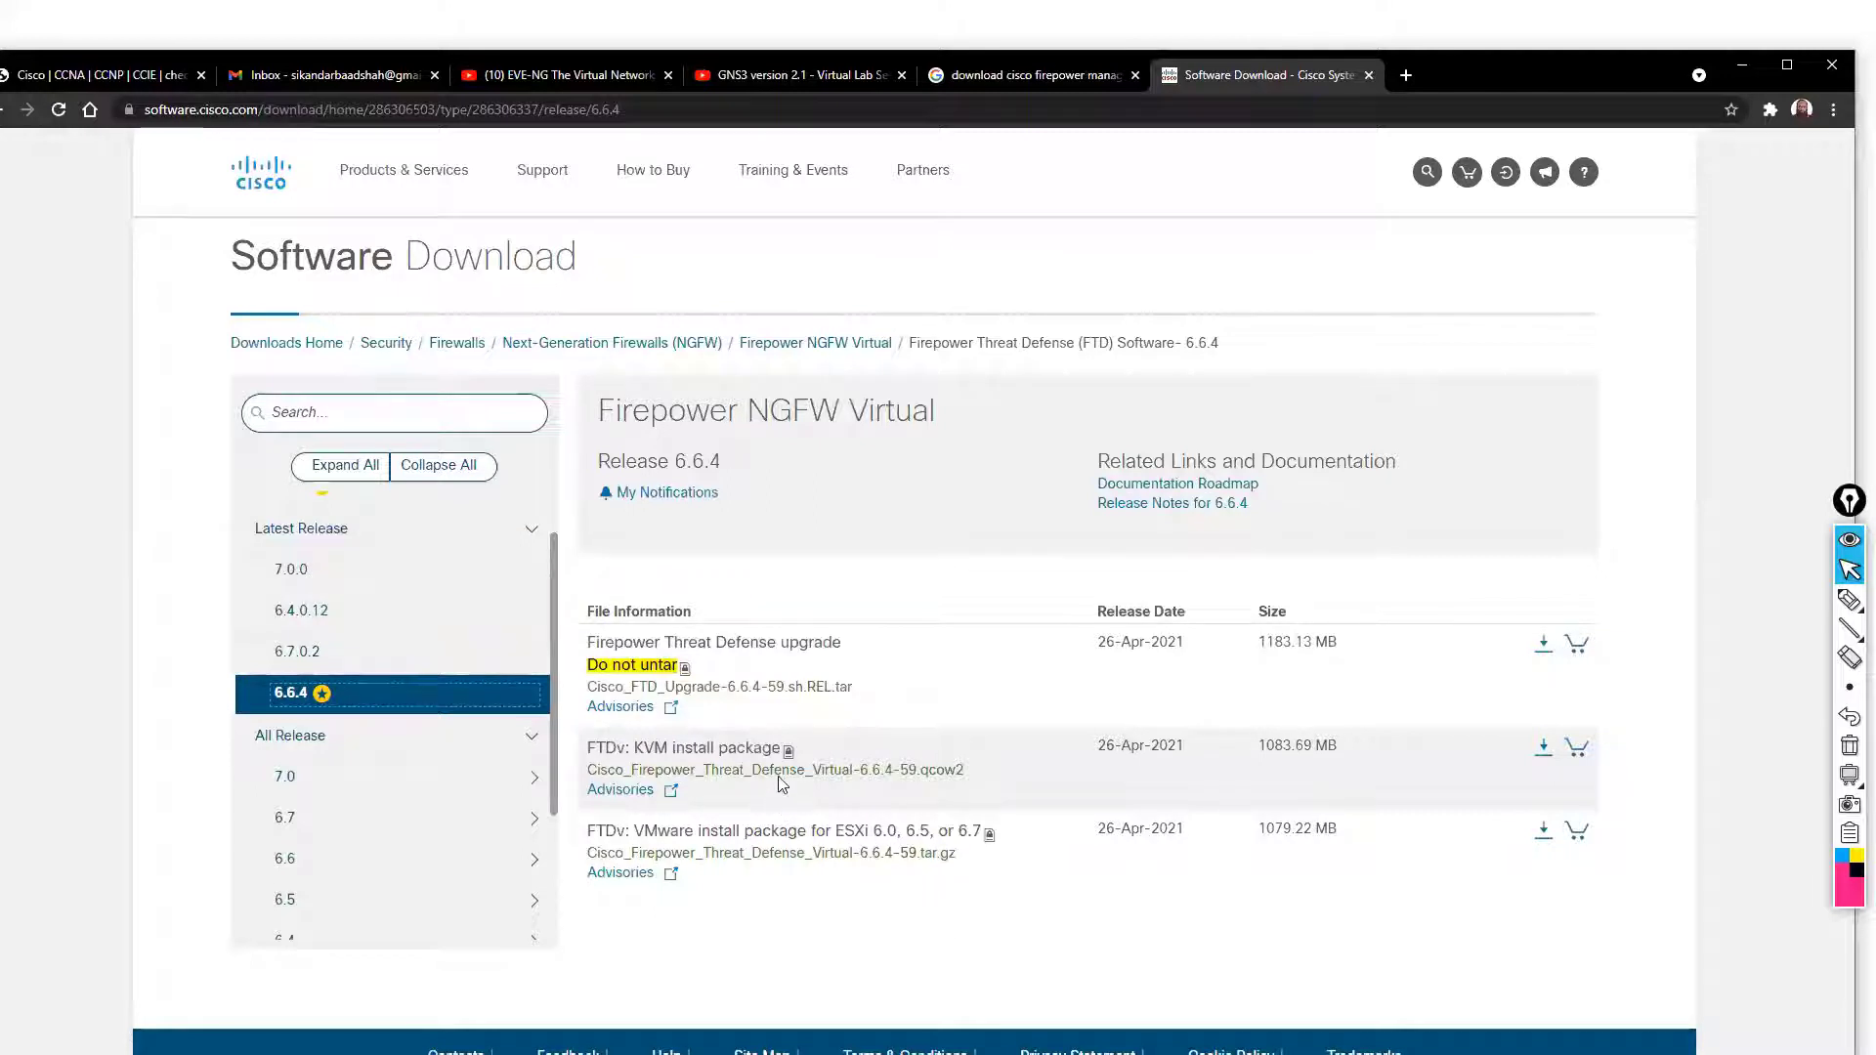
{"action": "mouse_move", "coordinate": [670, 778]}
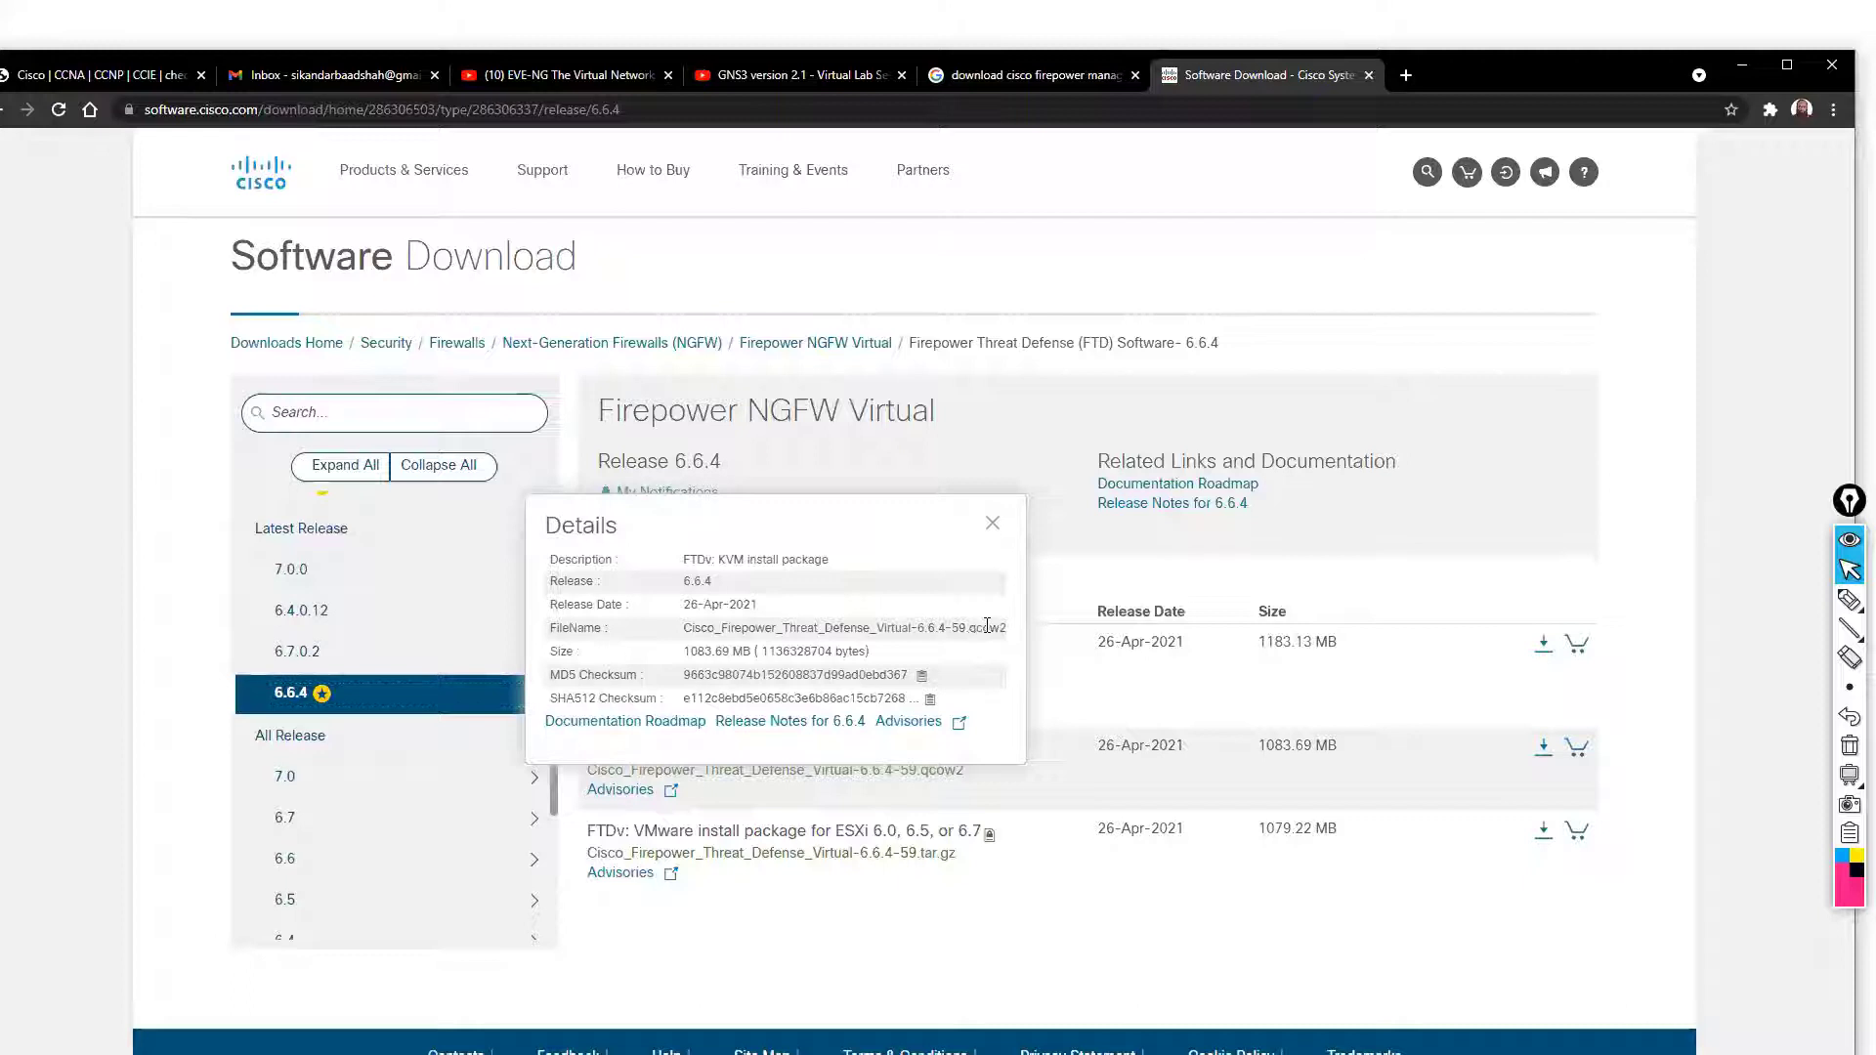
Close the KVM package details, attempt its download, and dismiss the login and service-contract notice
{"action": "left_click_drag", "start_coordinate": [987, 627], "coordinate": [999, 627]}
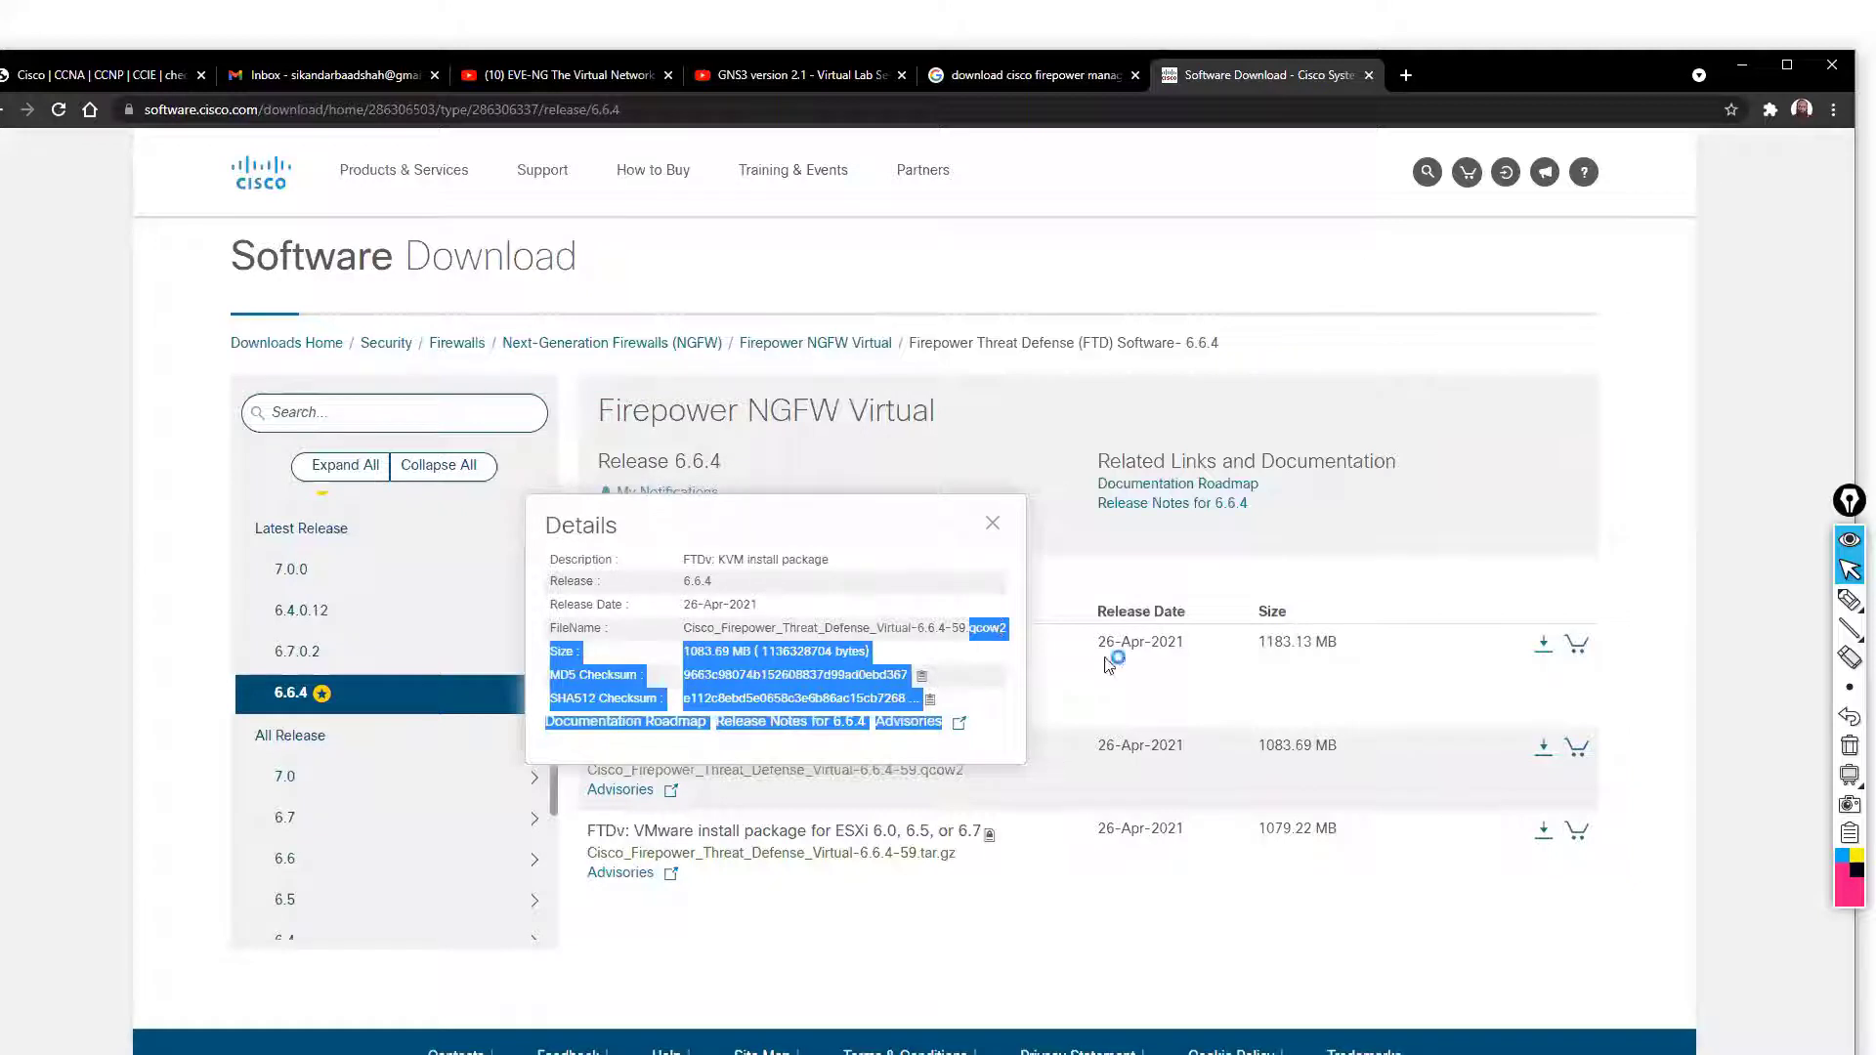
{"action": "left_click", "coordinate": [1219, 866]}
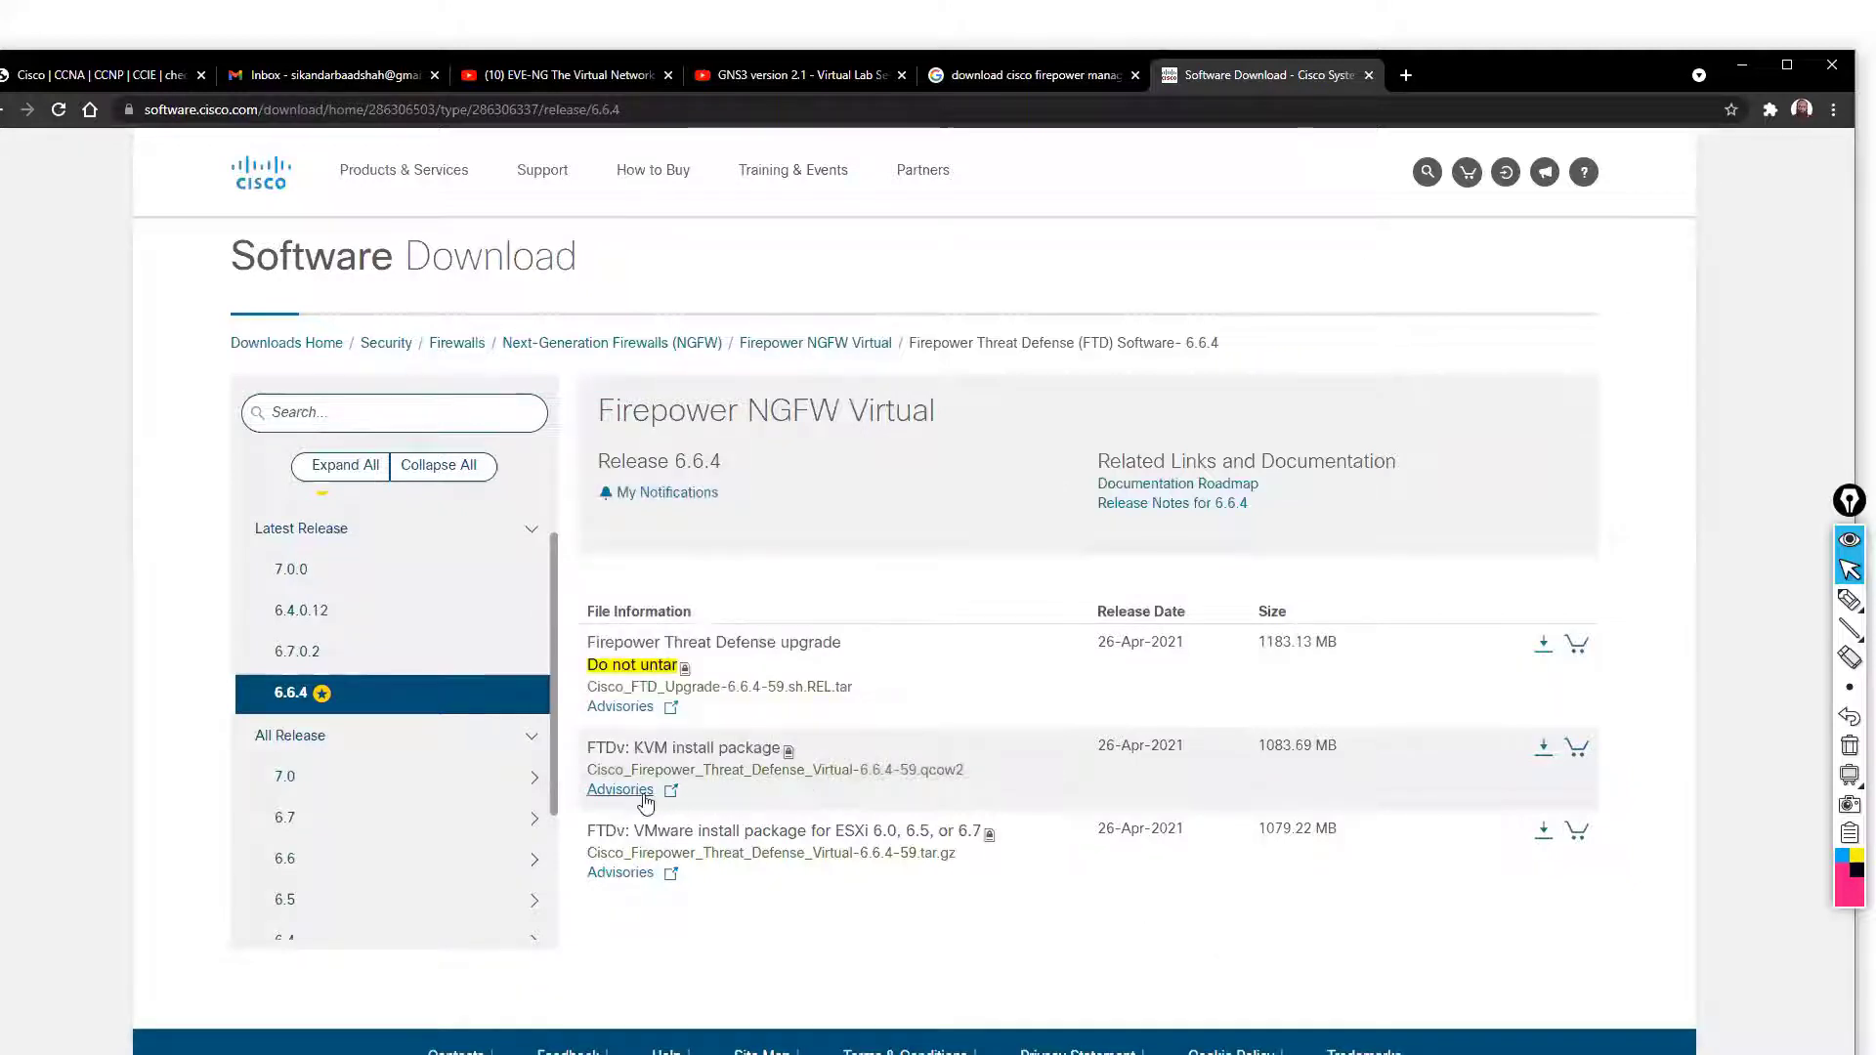
{"action": "left_click", "coordinate": [1543, 750]}
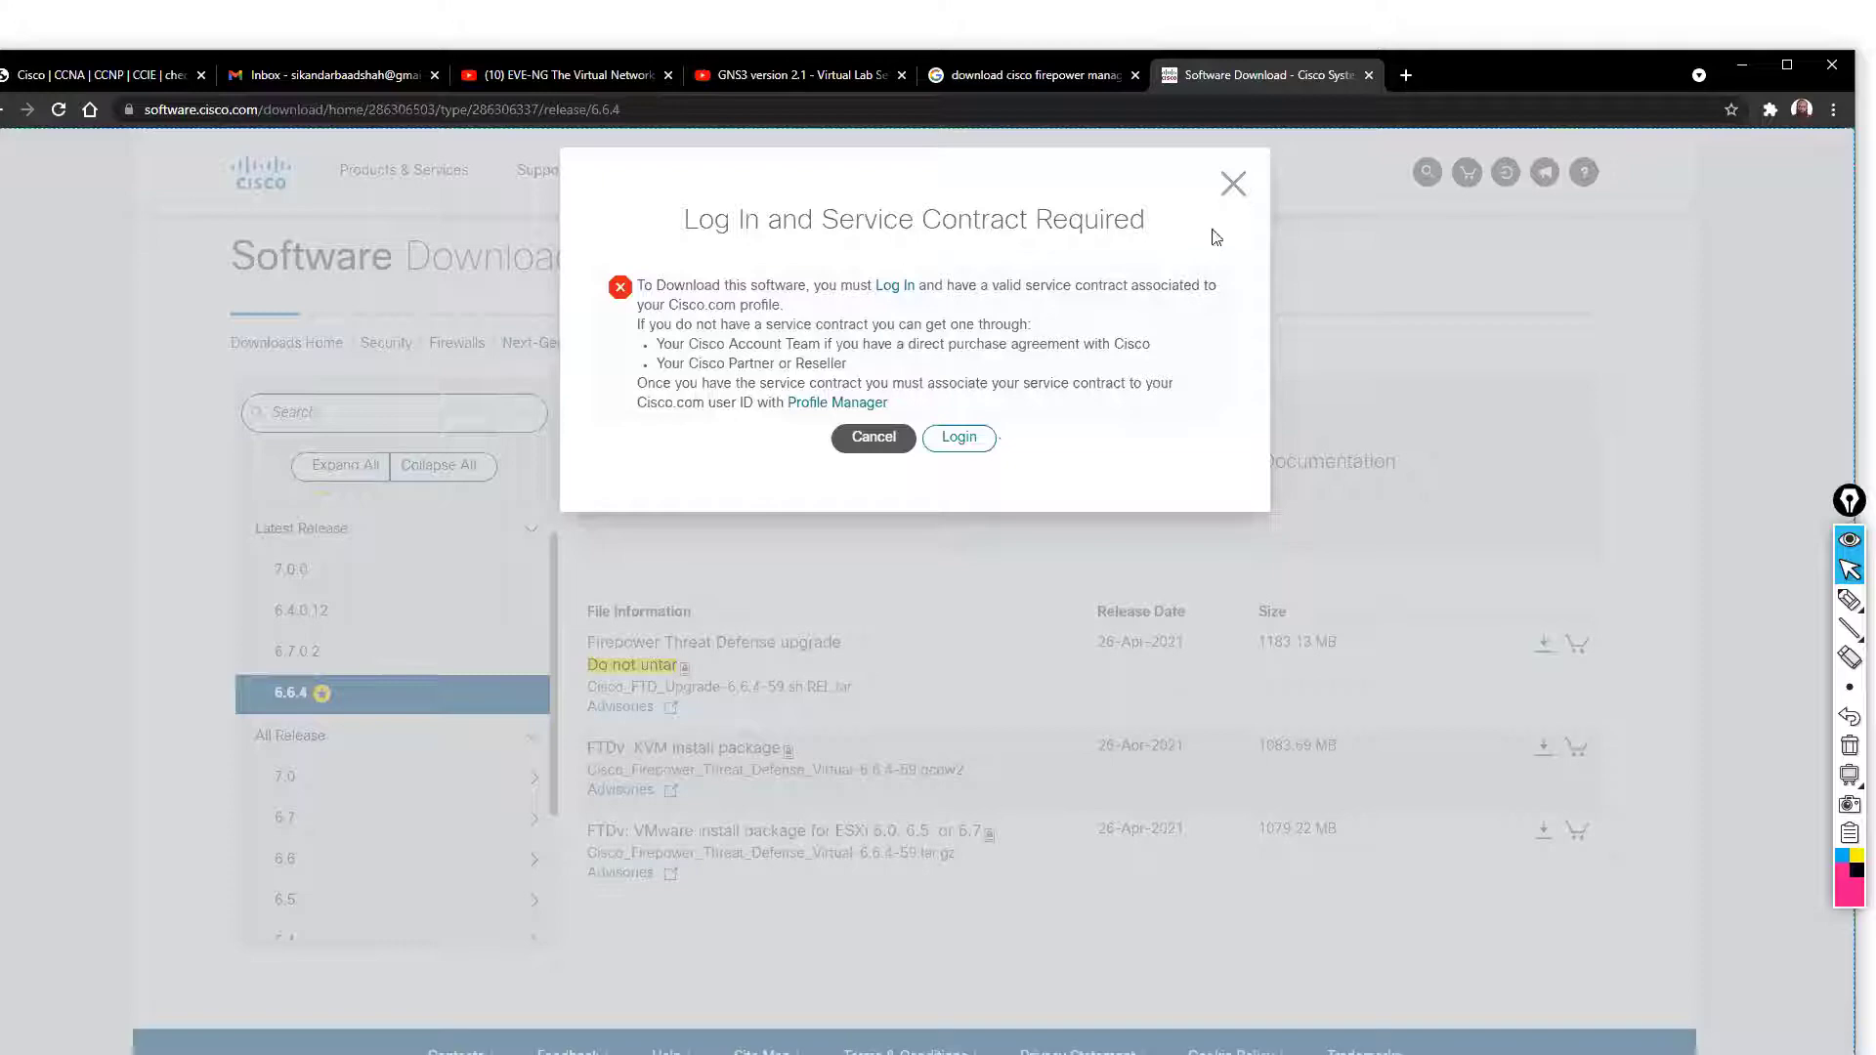
{"action": "left_click", "coordinate": [1232, 183]}
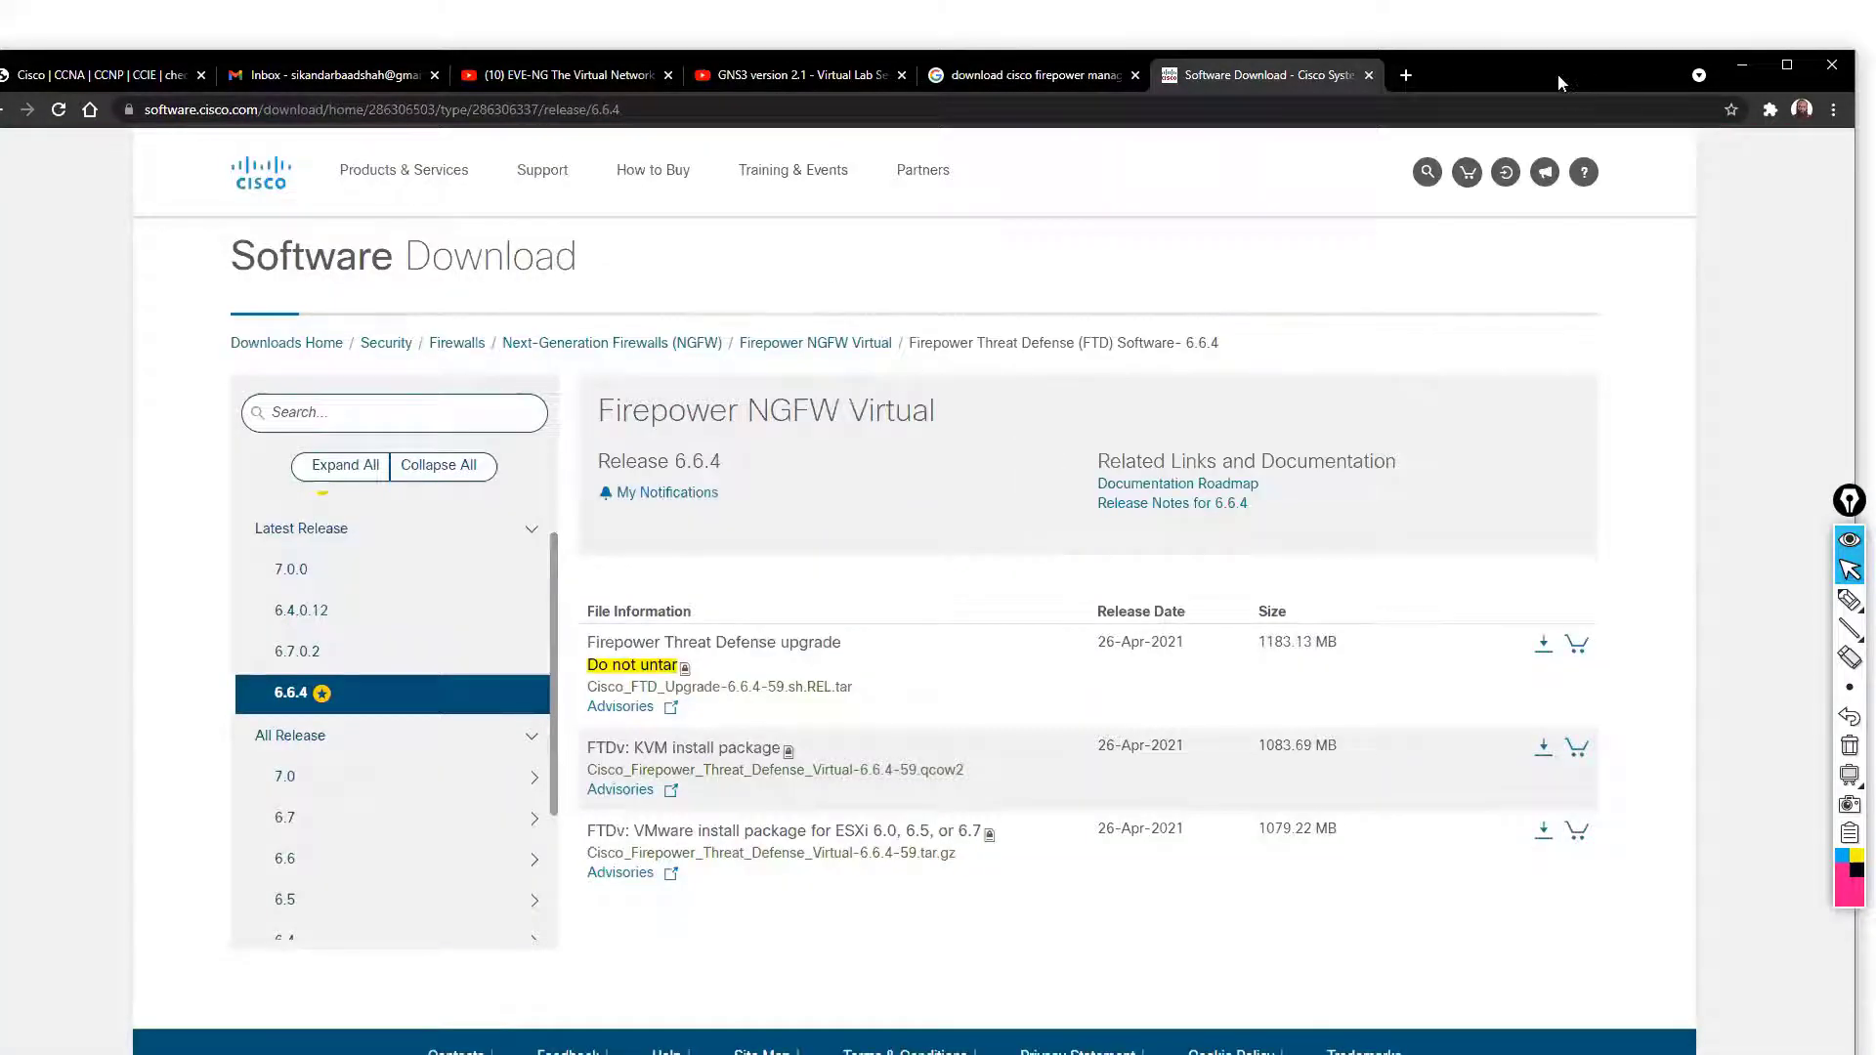
Flip to the PowerPoint slide show, then return to Chrome's Google search results tab
{"action": "left_click", "coordinate": [1148, 40]}
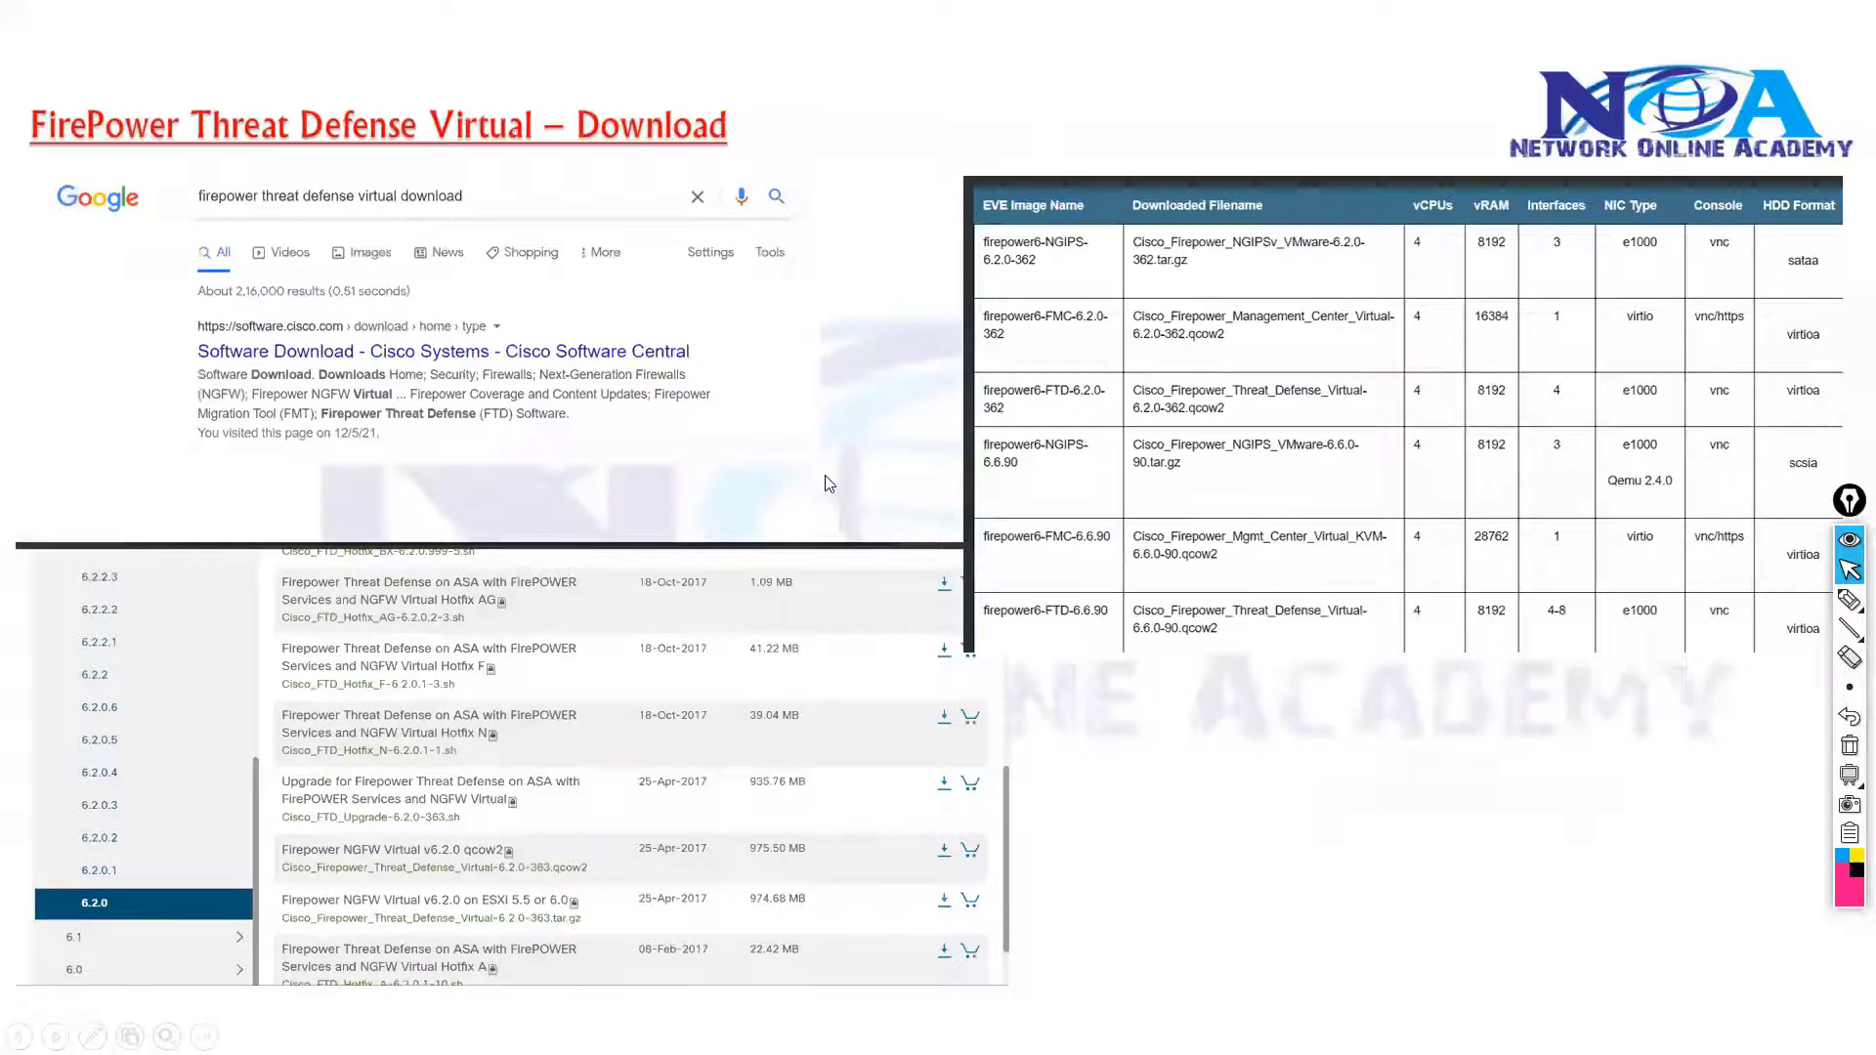
{"action": "key", "text": "alt+Tab"}
{"action": "key", "text": "alt+Tab"}
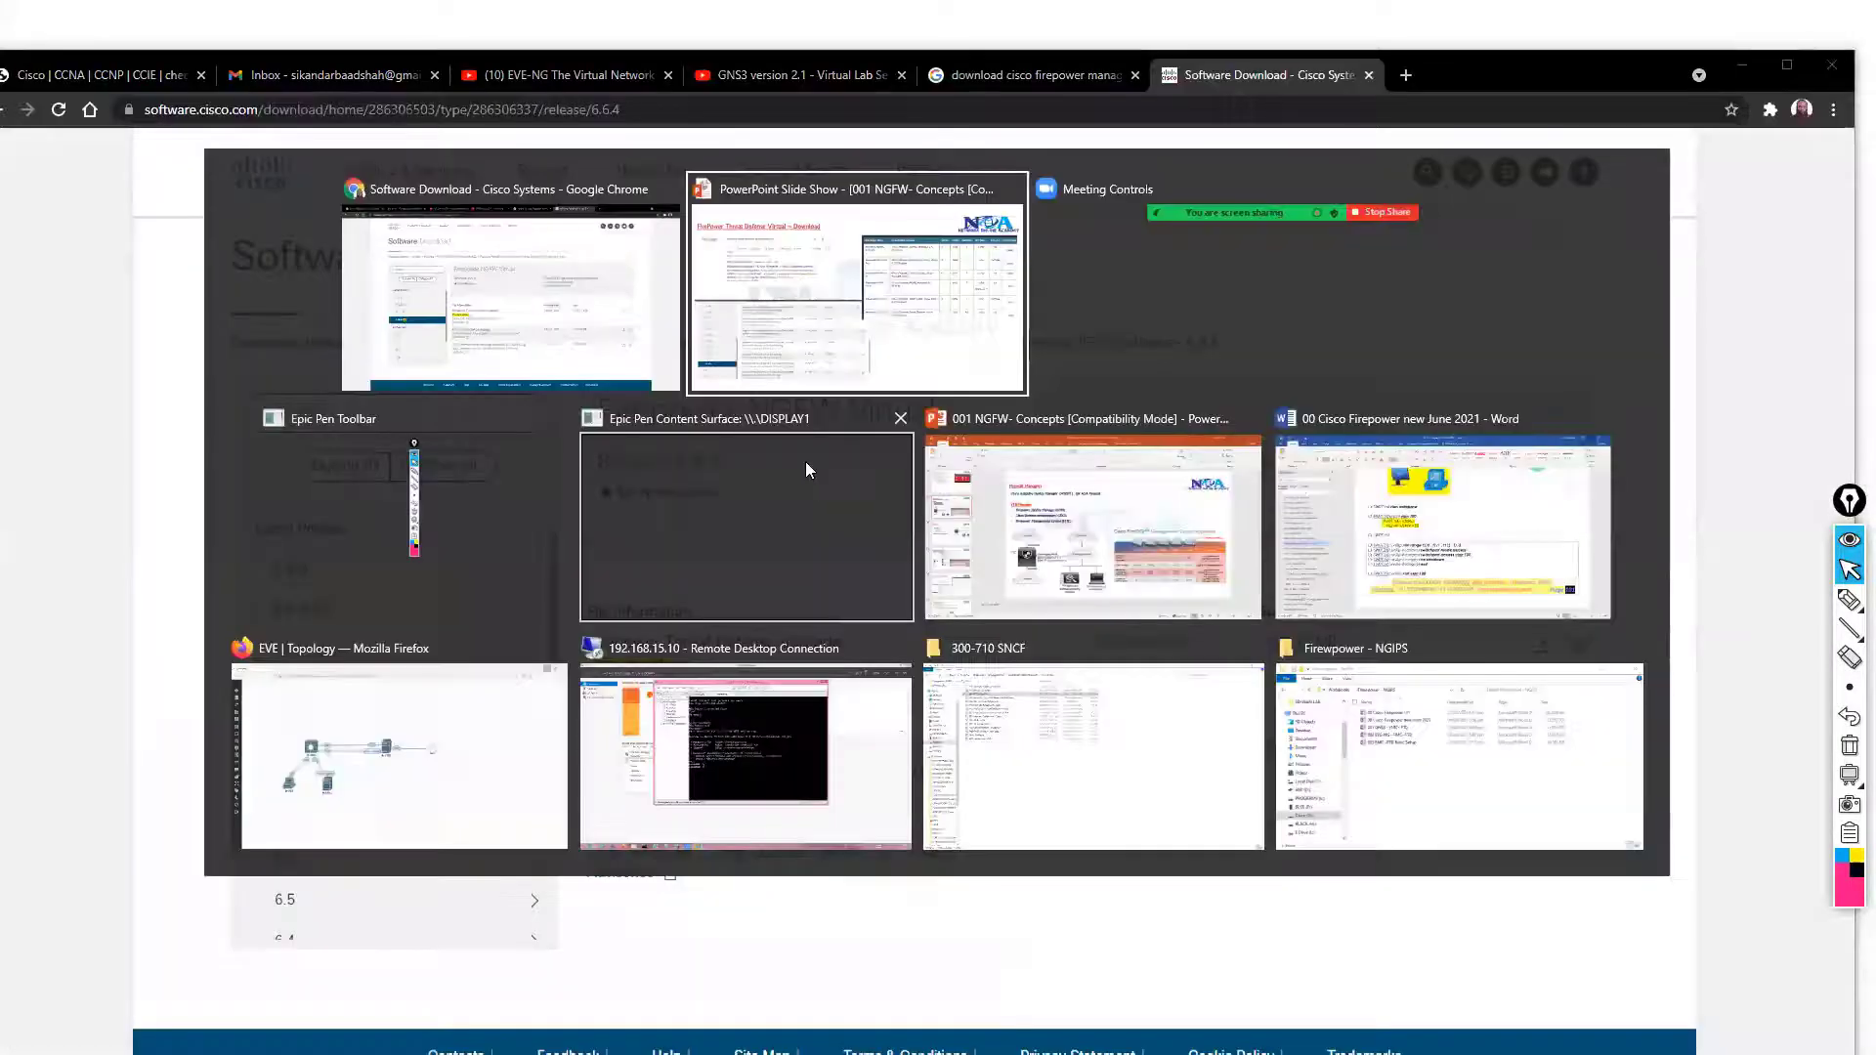
{"action": "left_click", "coordinate": [601, 314]}
{"action": "left_click", "coordinate": [1022, 70]}
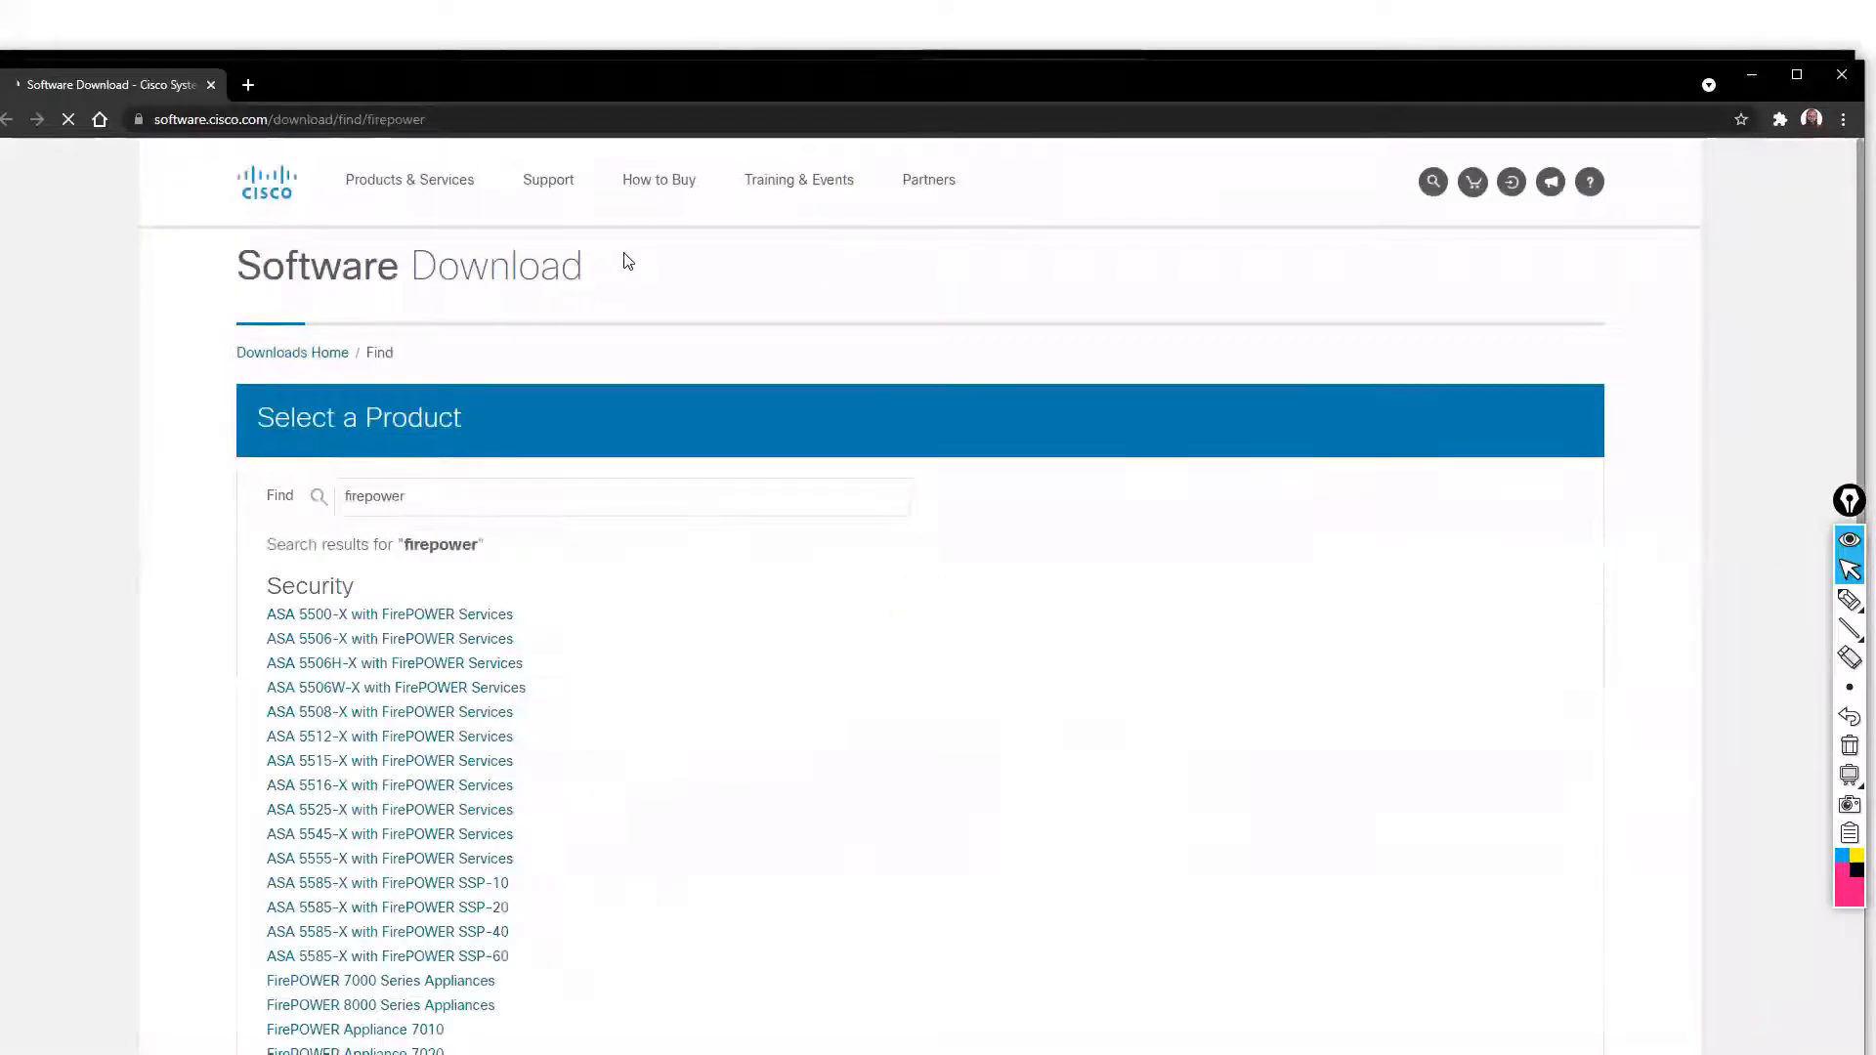
Find 'mana' in the firepower product results and open Firepower Management Center Virtual Appliance
{"action": "scroll", "coordinate": [621, 724], "scroll_direction": "down", "scroll_amount": 7}
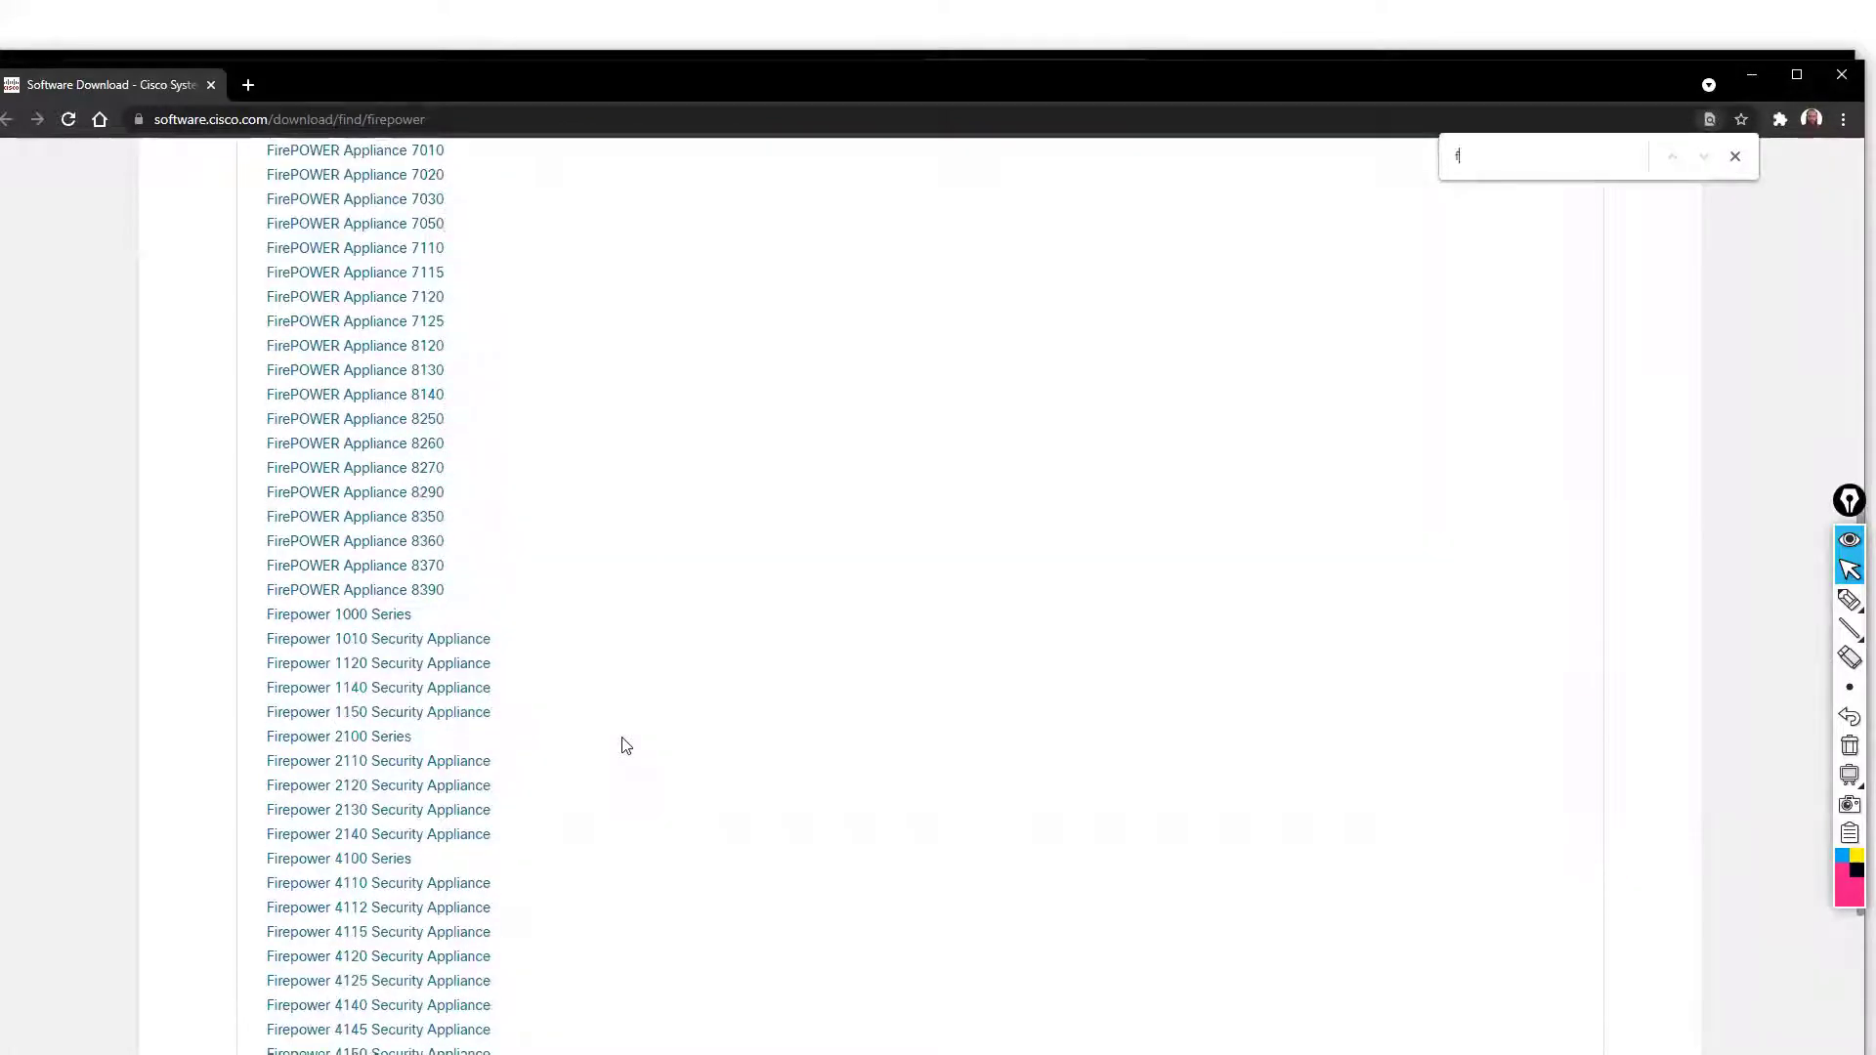
{"action": "key", "text": "BackSpace"}
{"action": "type", "text": "man"}
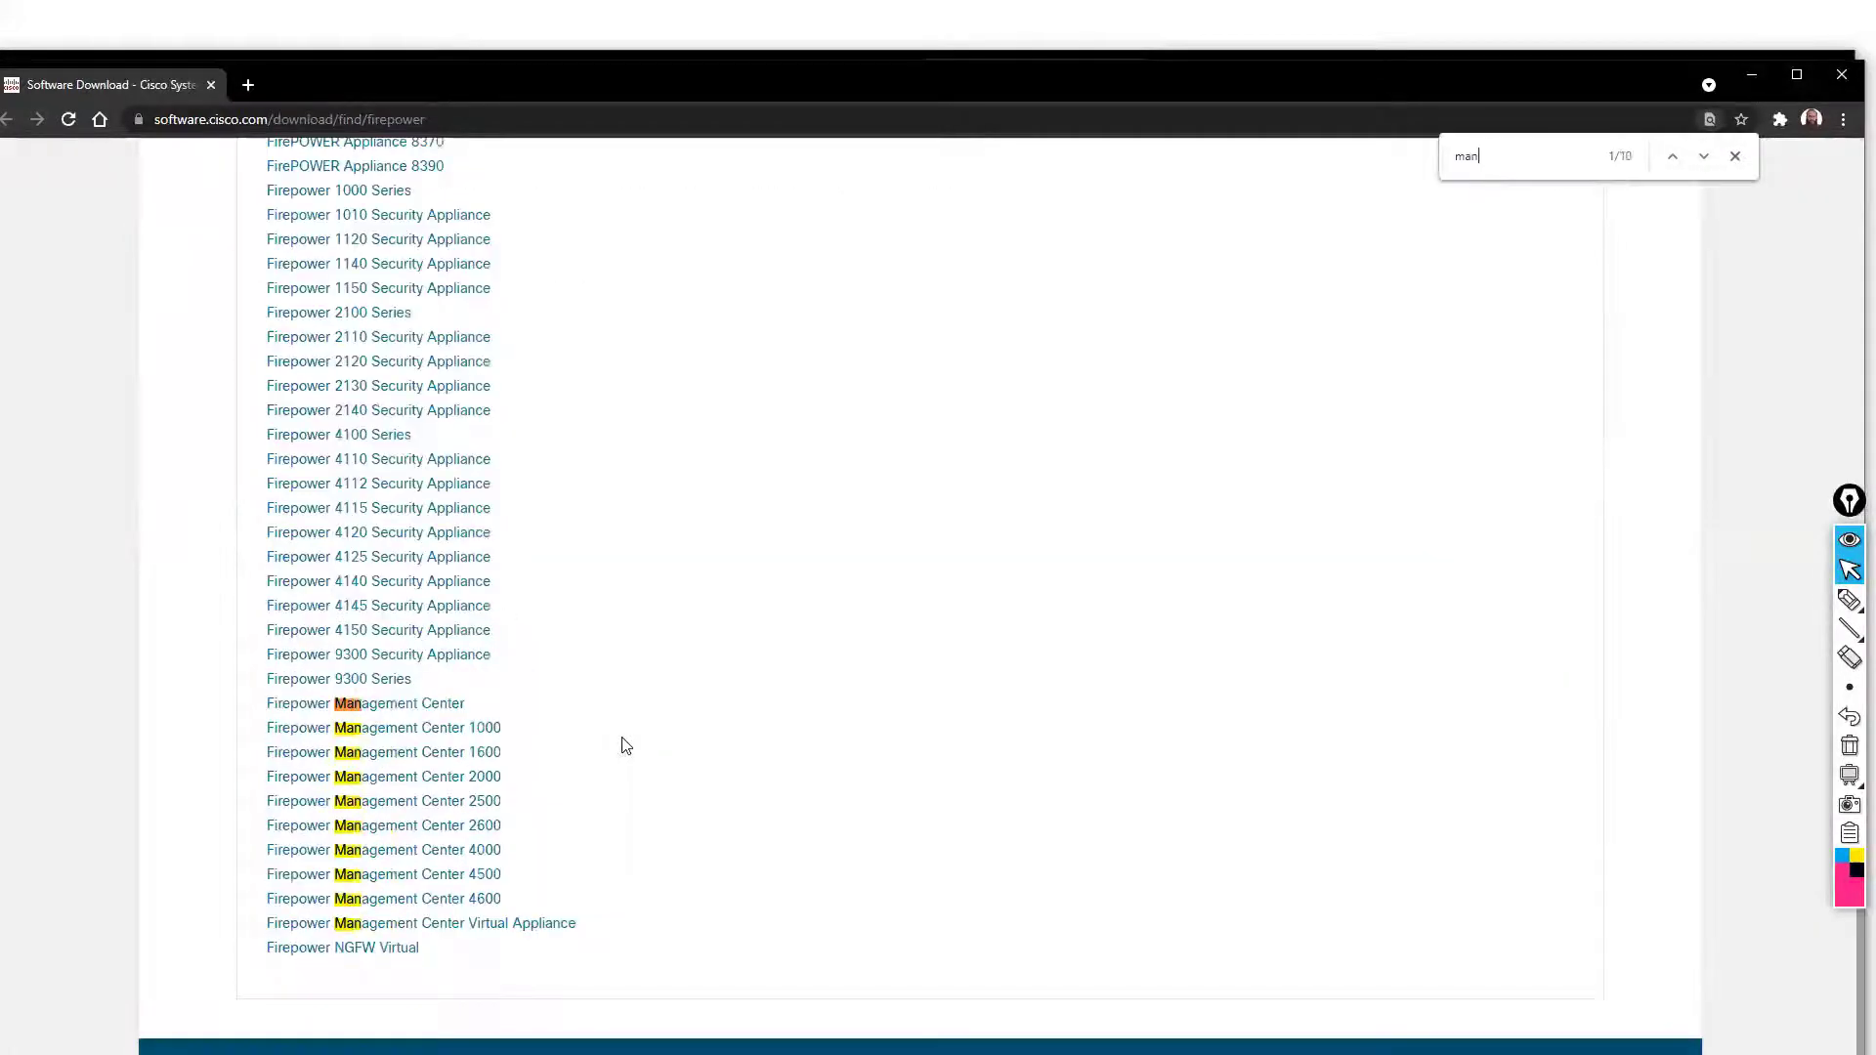
{"action": "type", "text": "a"}
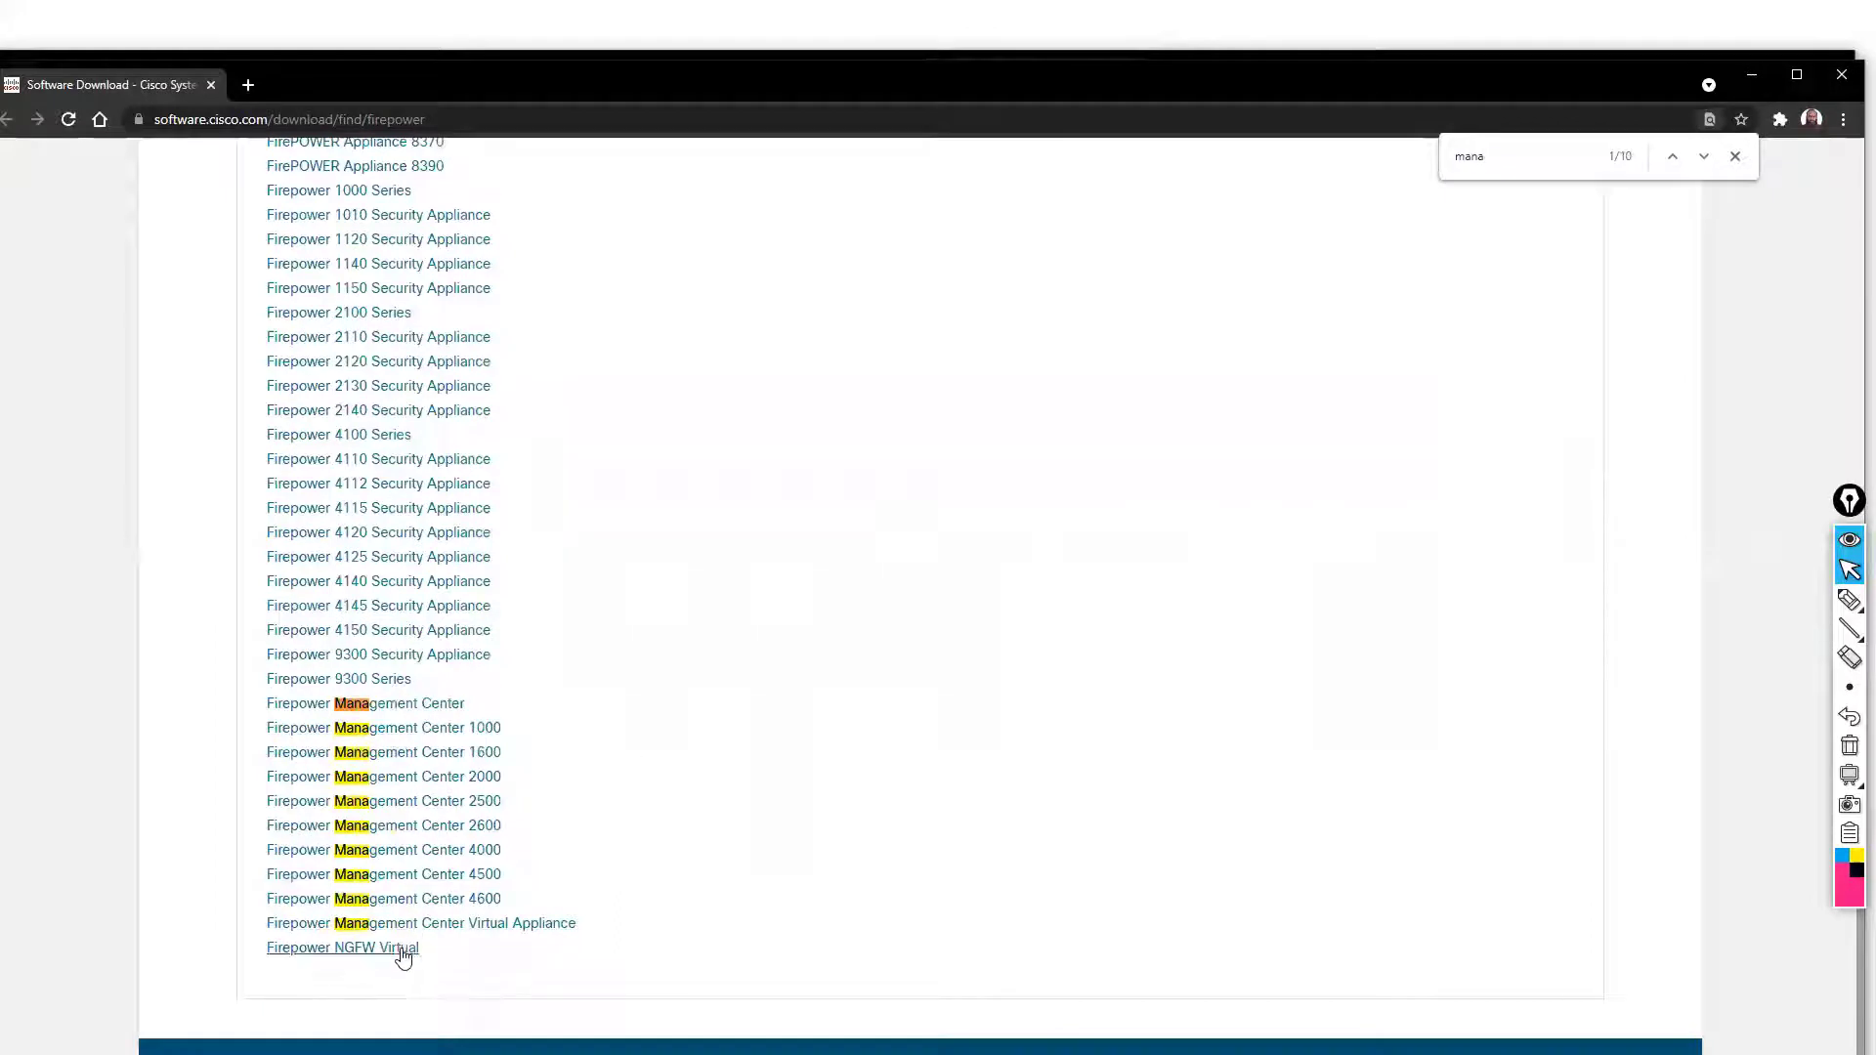
{"action": "left_click", "coordinate": [486, 930]}
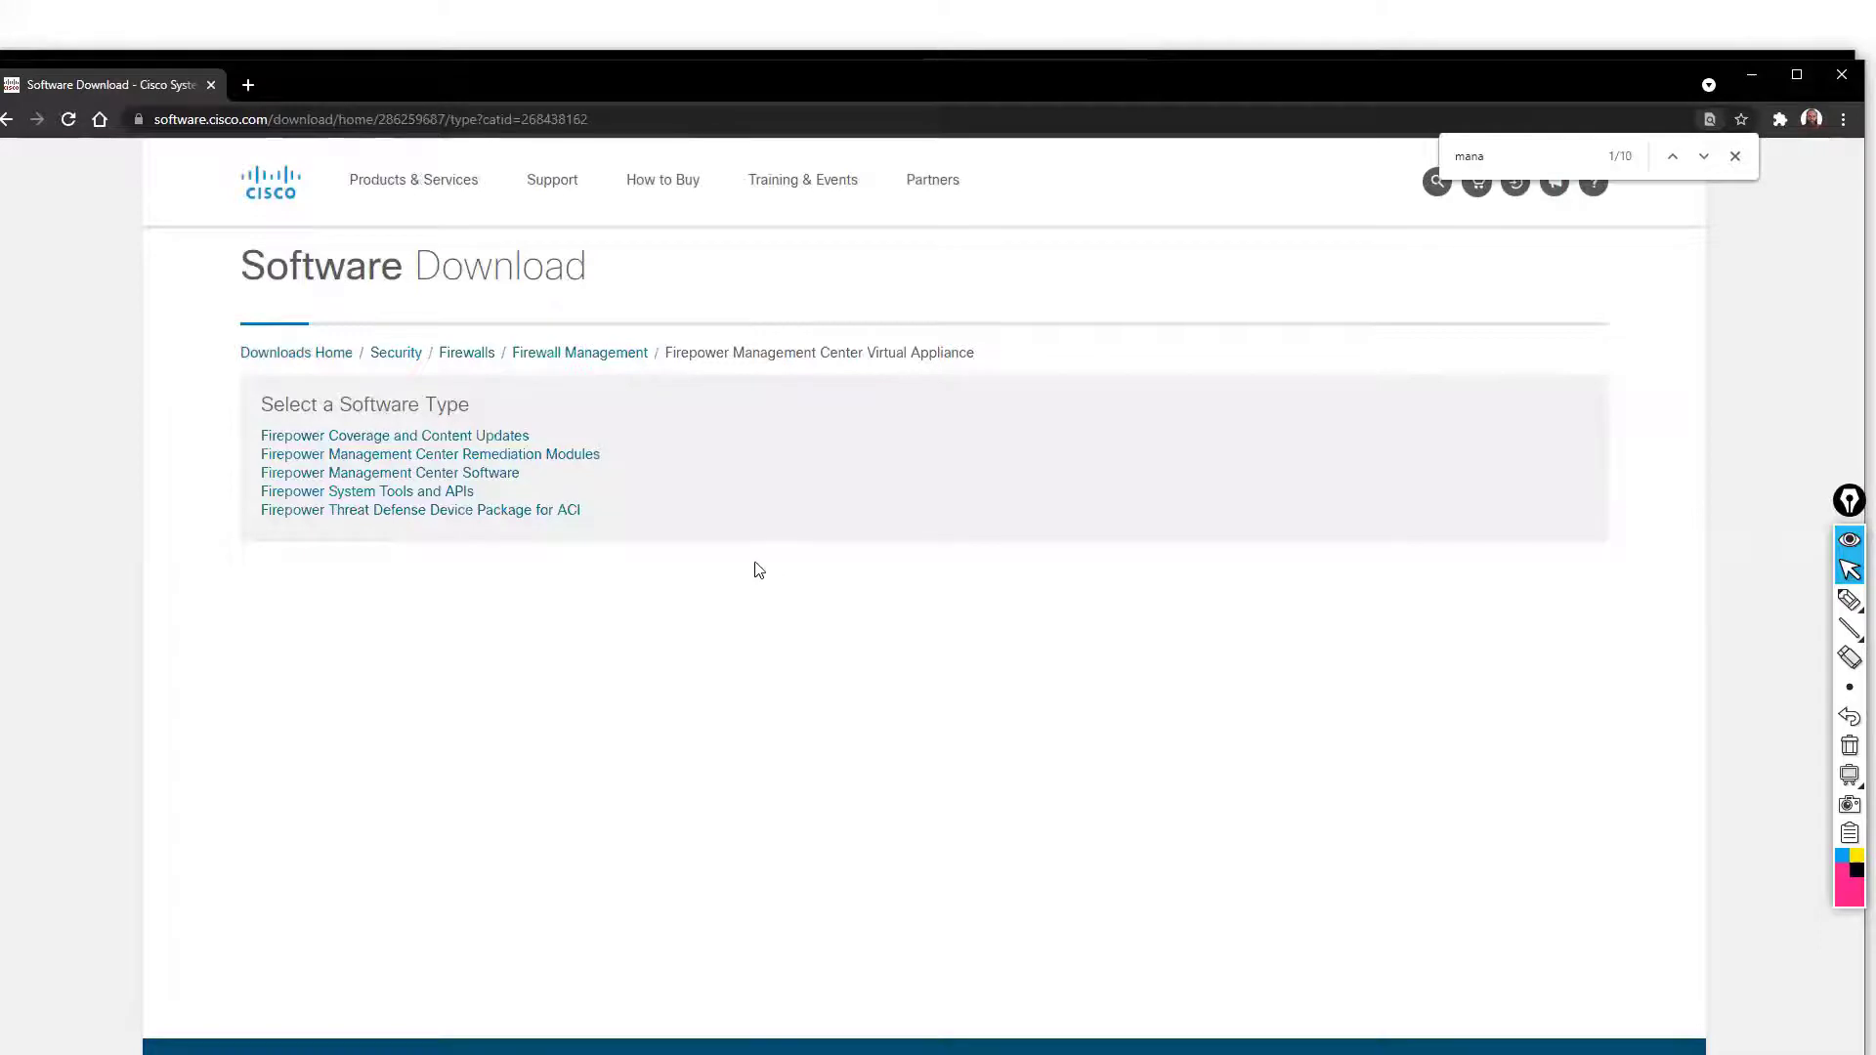
Open Firepower Management Center Software 6.6.4, showing the 2234.13 MB FMCv KVM qcow2 package
{"action": "left_click", "coordinate": [474, 475]}
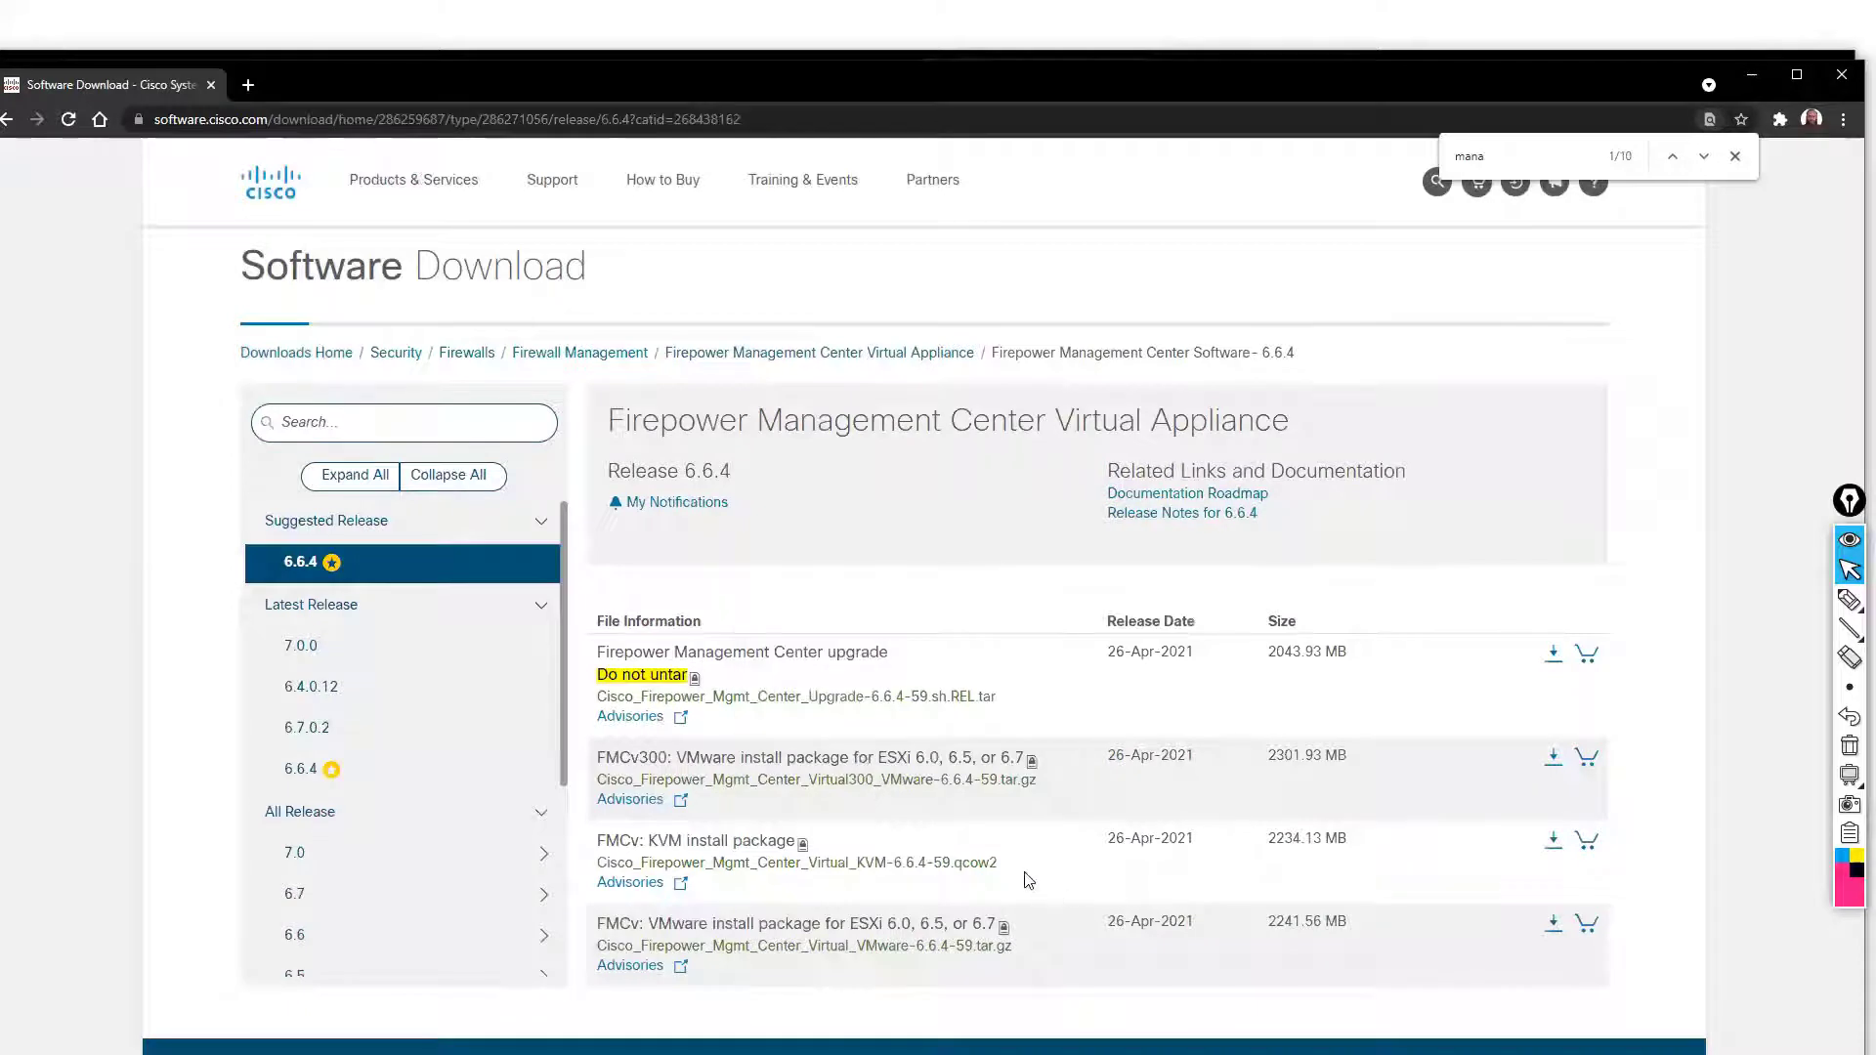
{"action": "mouse_move", "coordinate": [645, 849]}
{"action": "mouse_move", "coordinate": [804, 856]}
Handwrite a km/vmc note beside the page title with Epic Pen, then erase it
{"action": "key", "text": "ctrl+shift+p"}
{"action": "mouse_move", "coordinate": [1401, 416]}
{"action": "left_mouse_down"}
{"action": "mouse_move", "coordinate": [1402, 371]}
{"action": "mouse_move", "coordinate": [1608, 411]}
{"action": "left_mouse_up"}
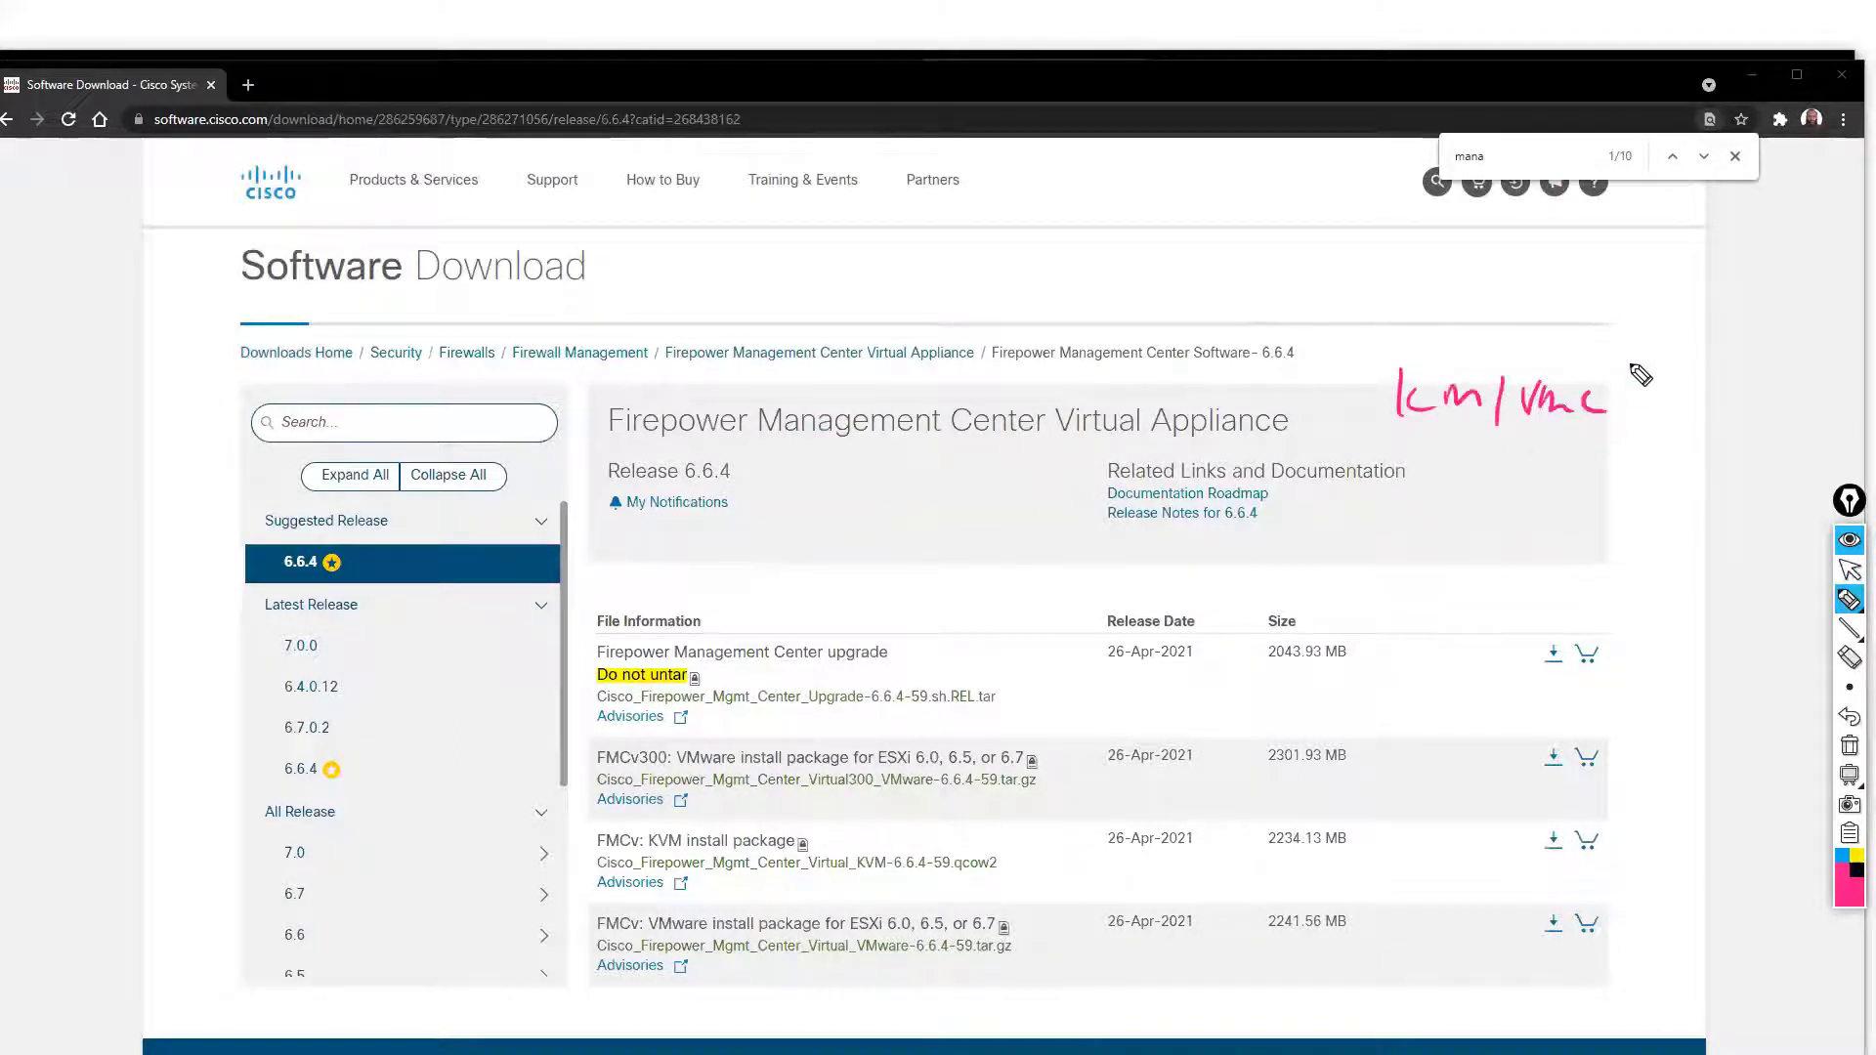
{"action": "key", "text": "ctrl+shift+c"}
{"action": "key", "text": "ctrl+shift+1"}
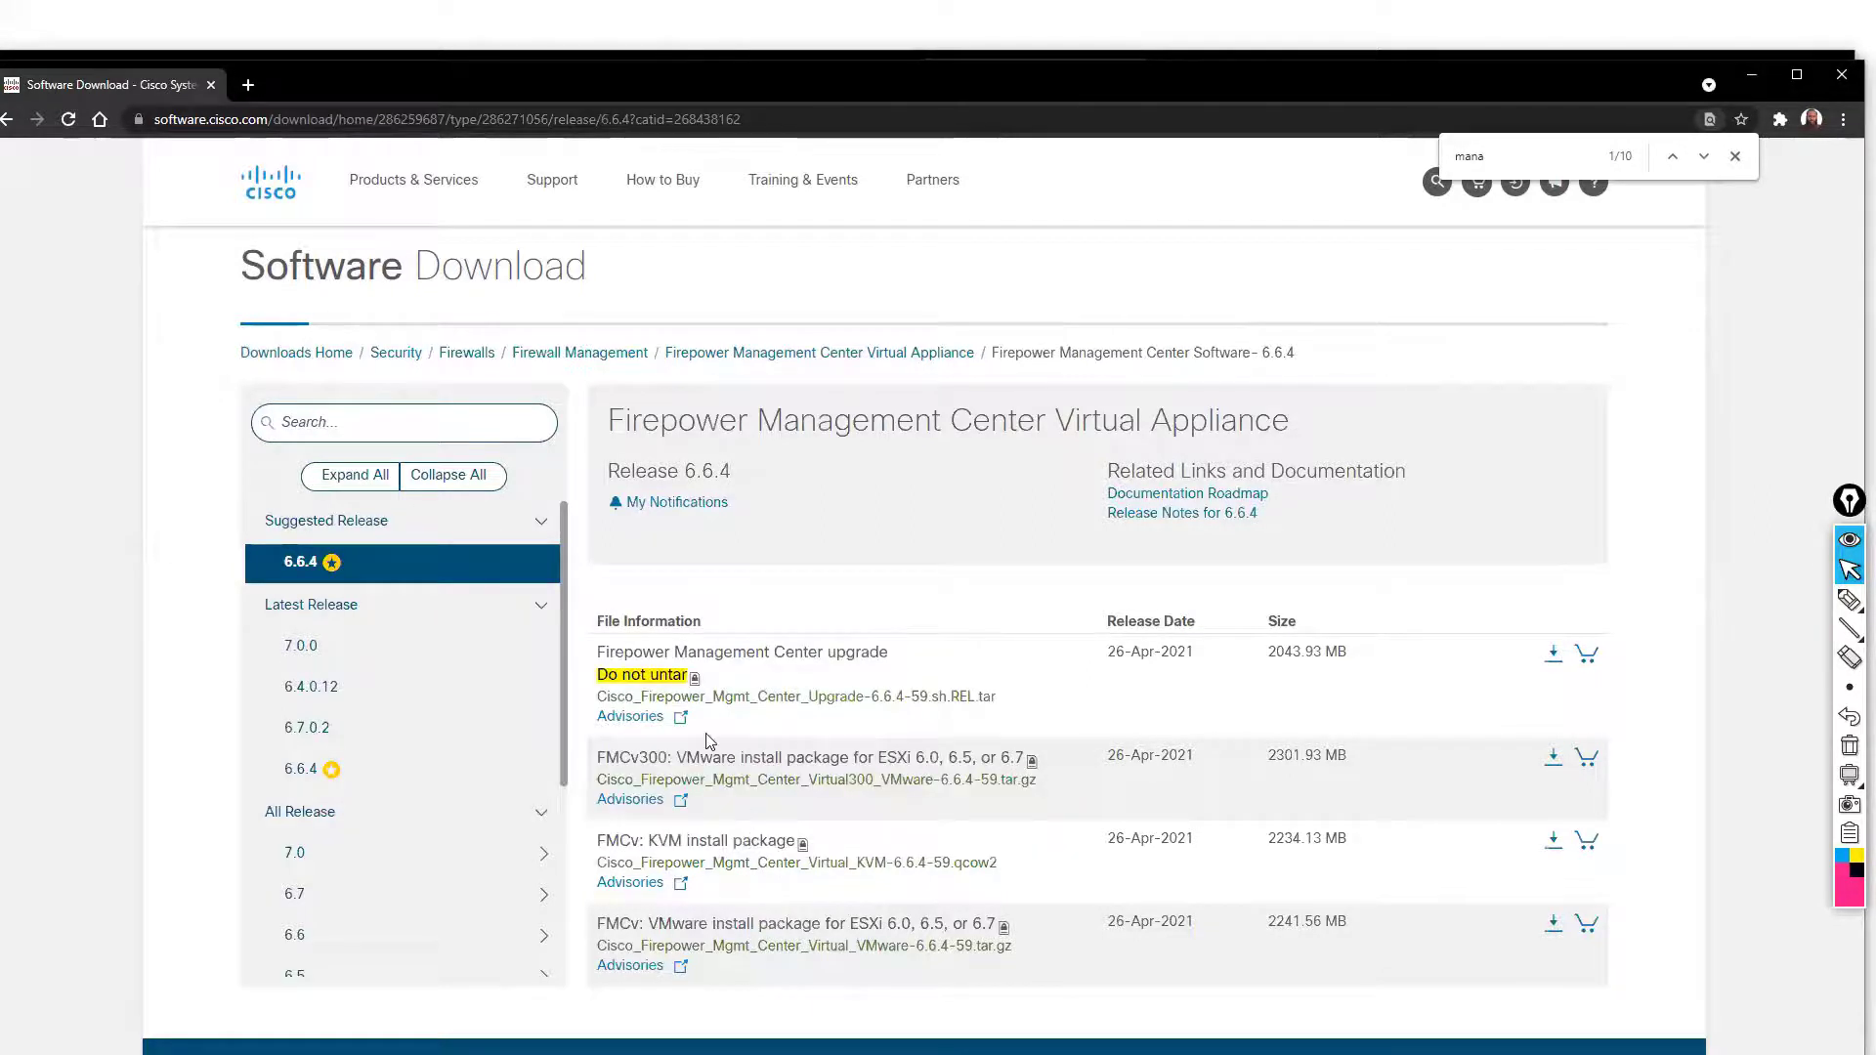
Alt+Tab past Chrome back to the full-screen FirePower Threat Defense Virtual – Download slide
{"action": "key", "text": "alt+Tab"}
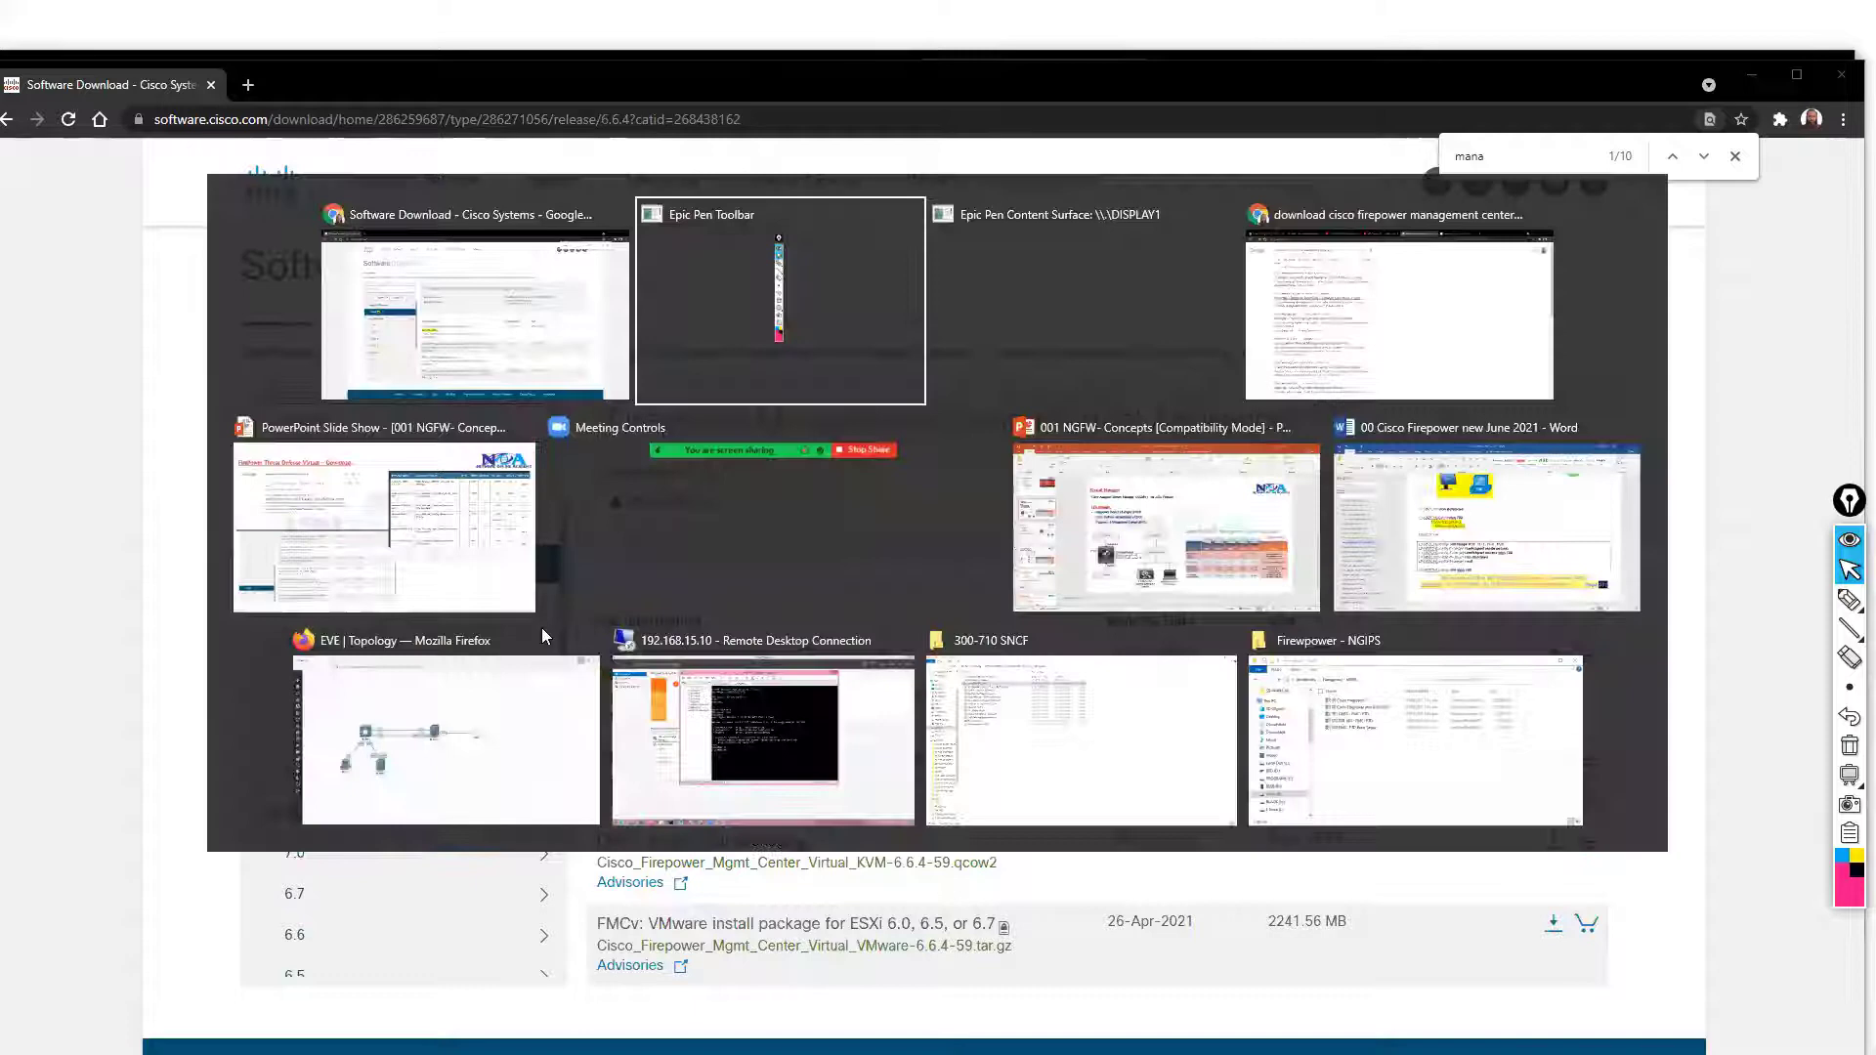
{"action": "key", "text": "alt+Tab"}
{"action": "key", "text": "alt+Tab"}
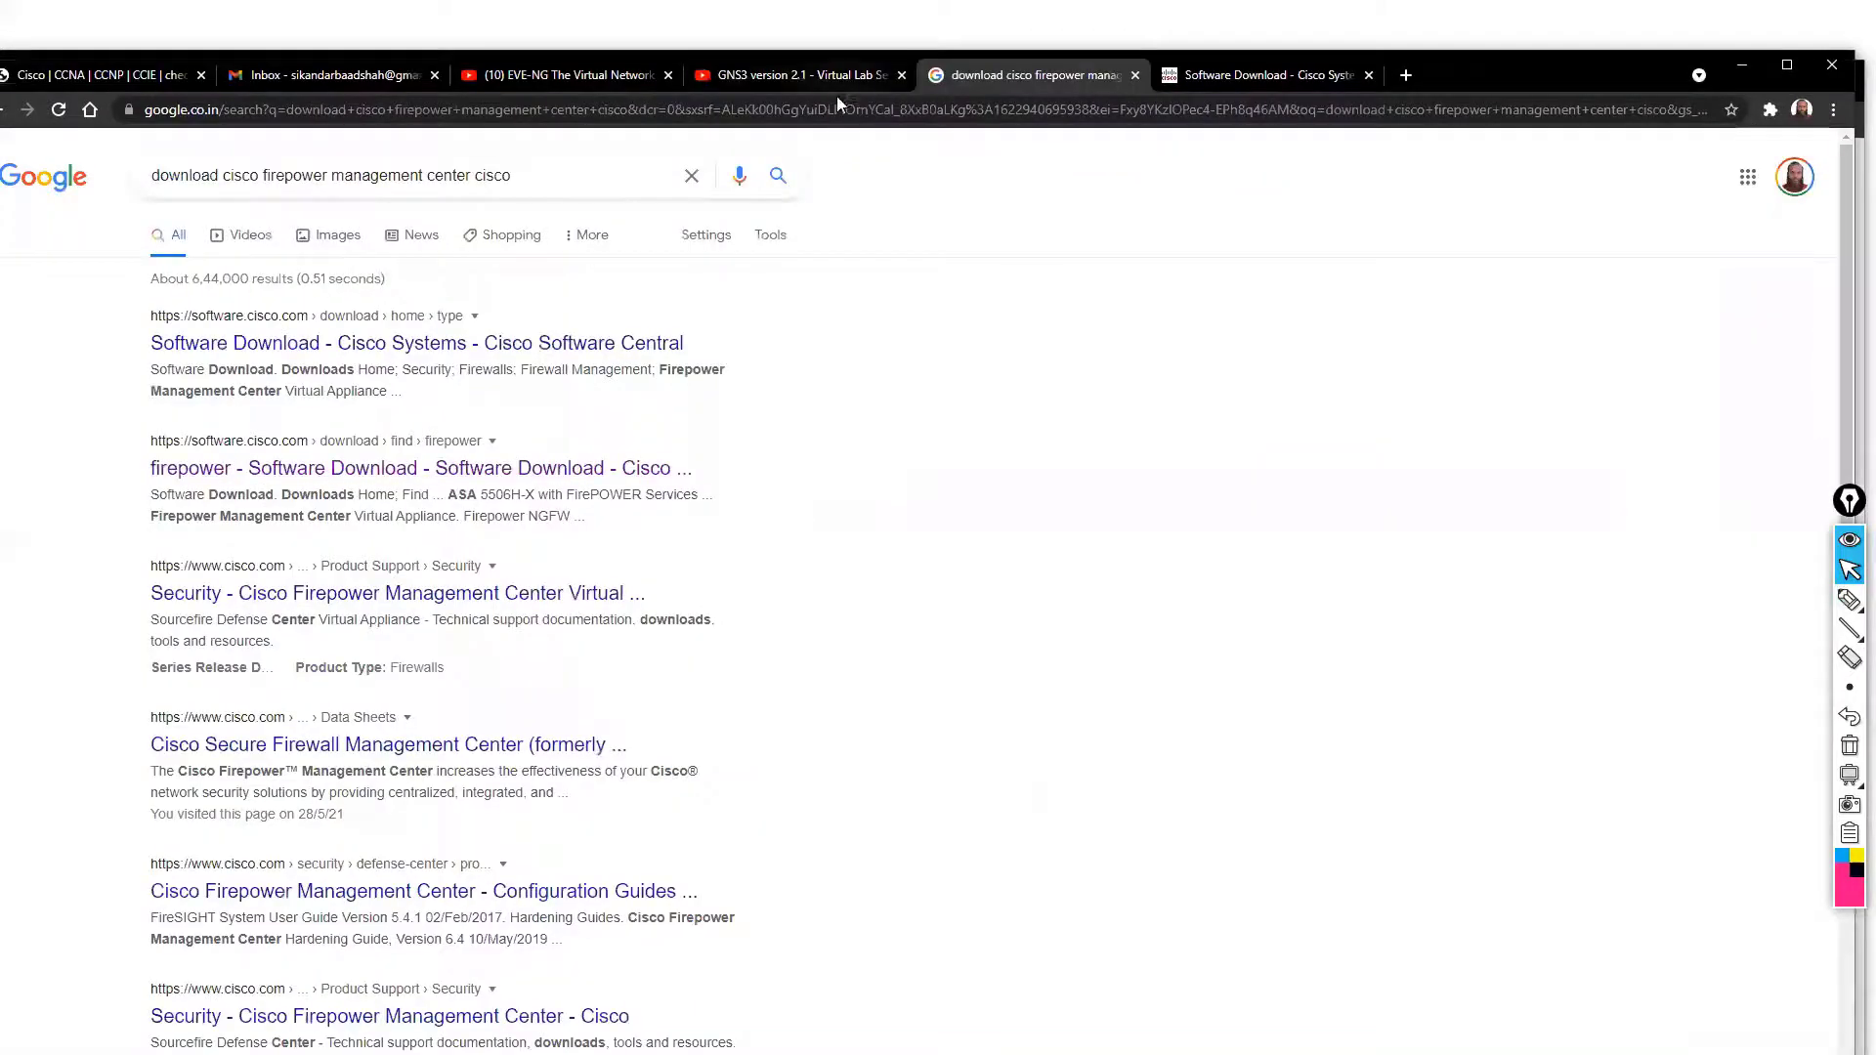
{"action": "key", "text": "alt+Tab"}
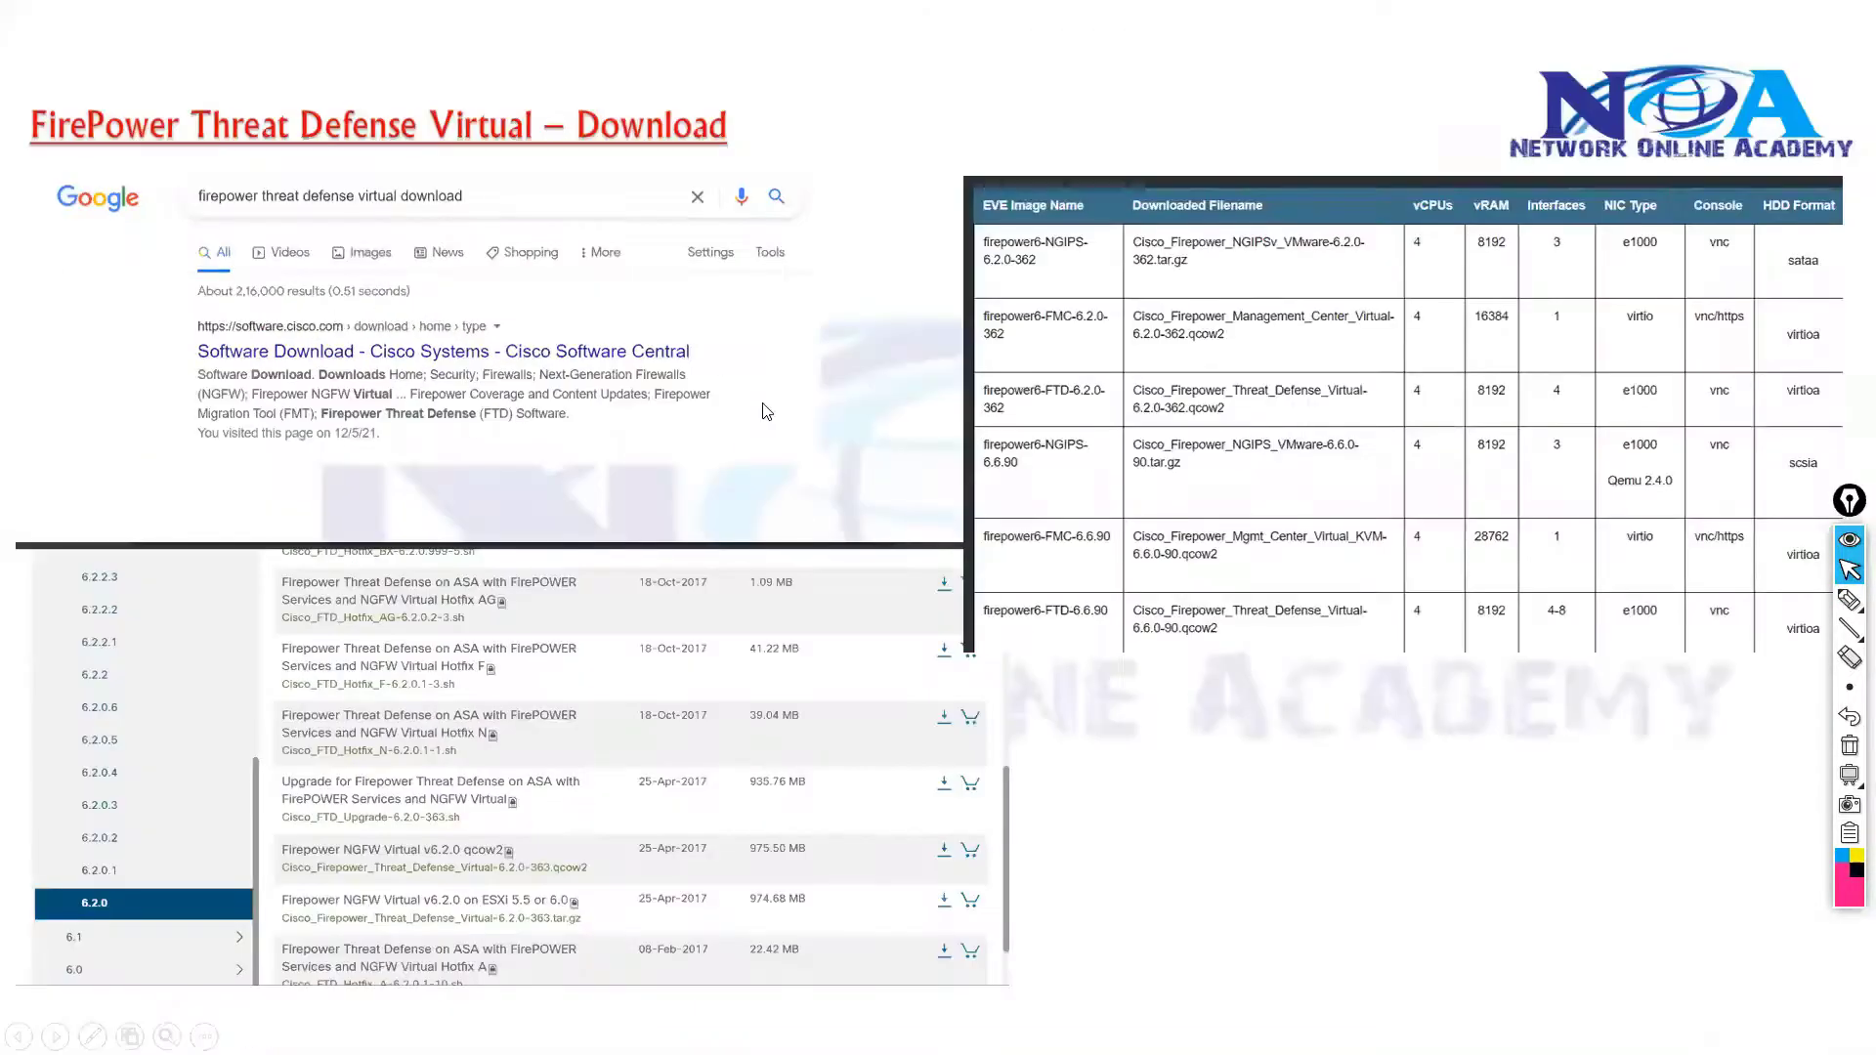